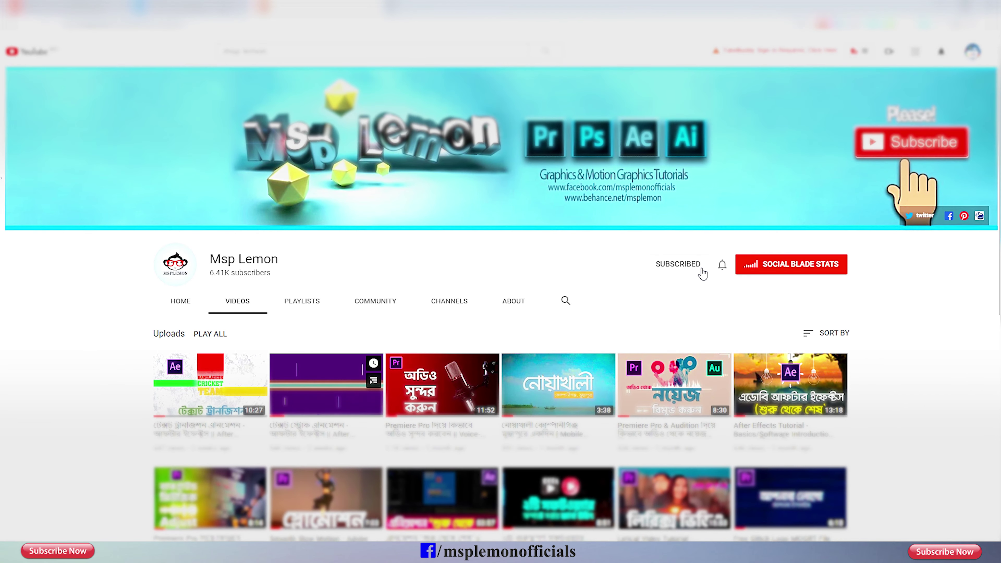
Set the channel's notification bell to All and scroll down its video list.
left_click(722, 266)
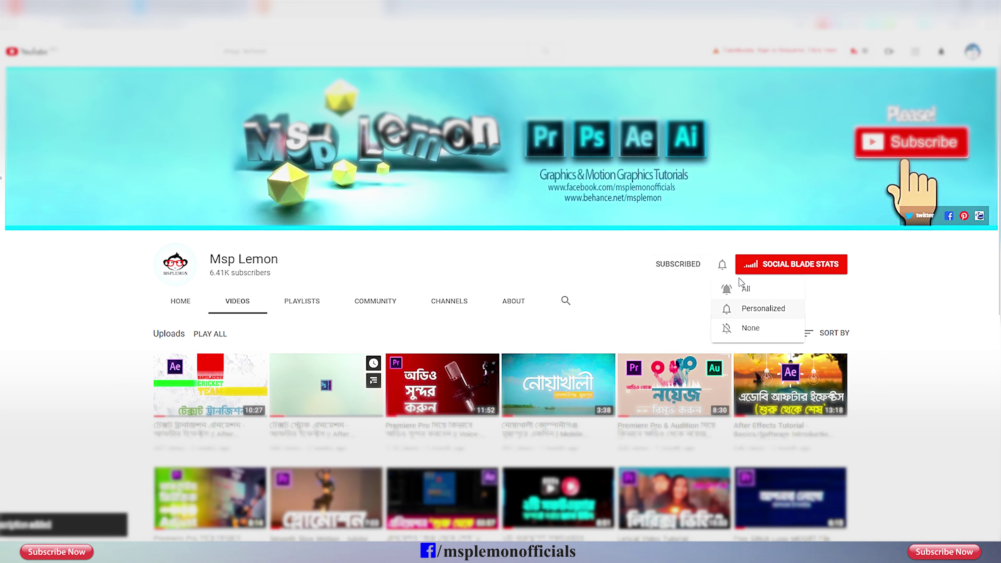
left_click(741, 287)
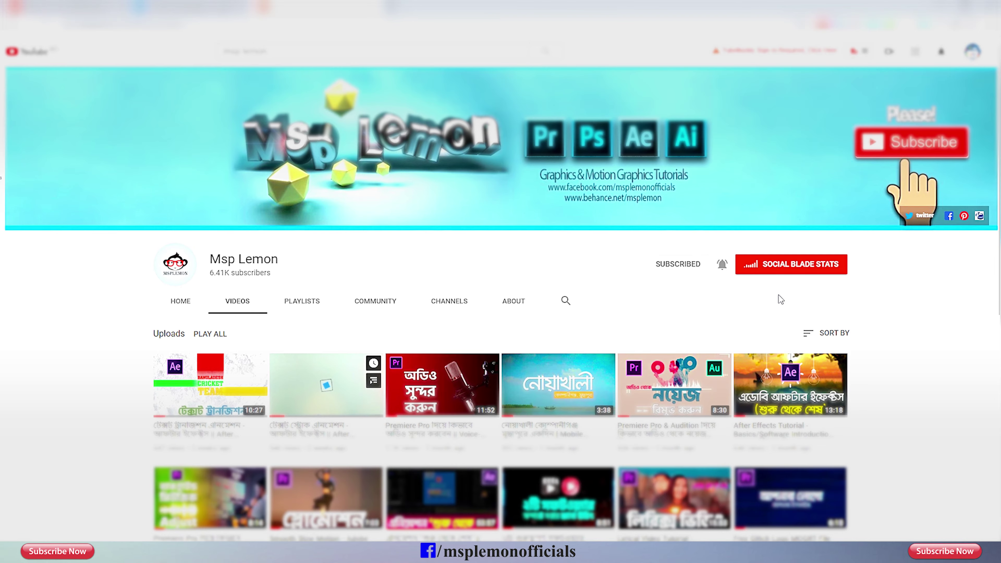
scroll(872, 300, "down", 2)
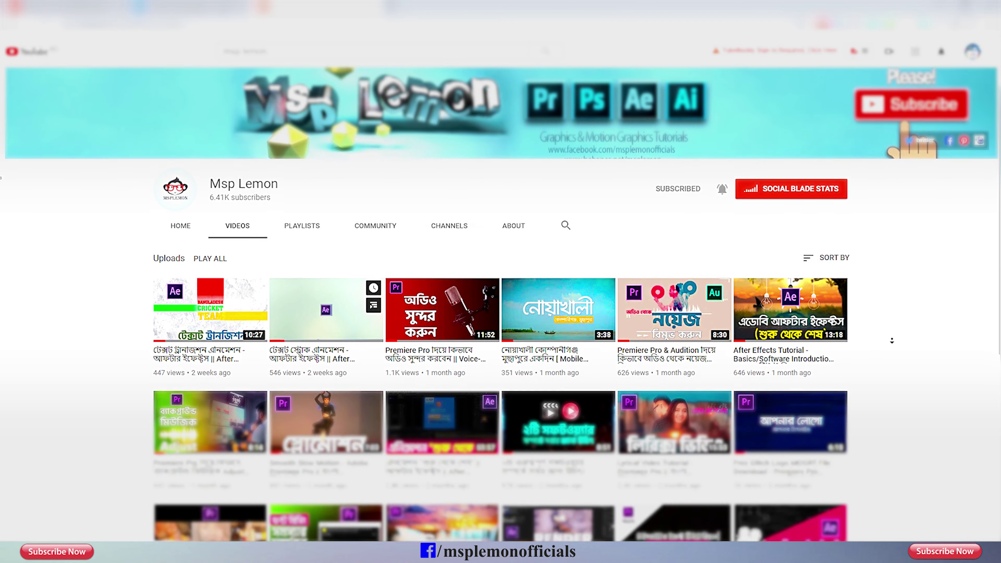
scroll(892, 340, "down", 5)
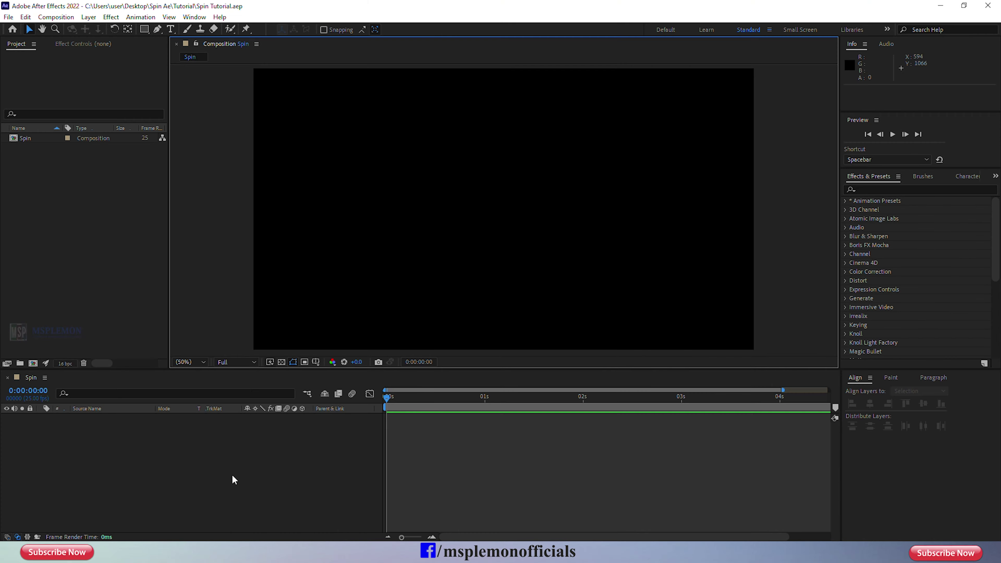
Confirm the Spin composition settings unchanged (1920×1080, 25 fps, 5 s) and pick the Type tool.
left_click(233, 479)
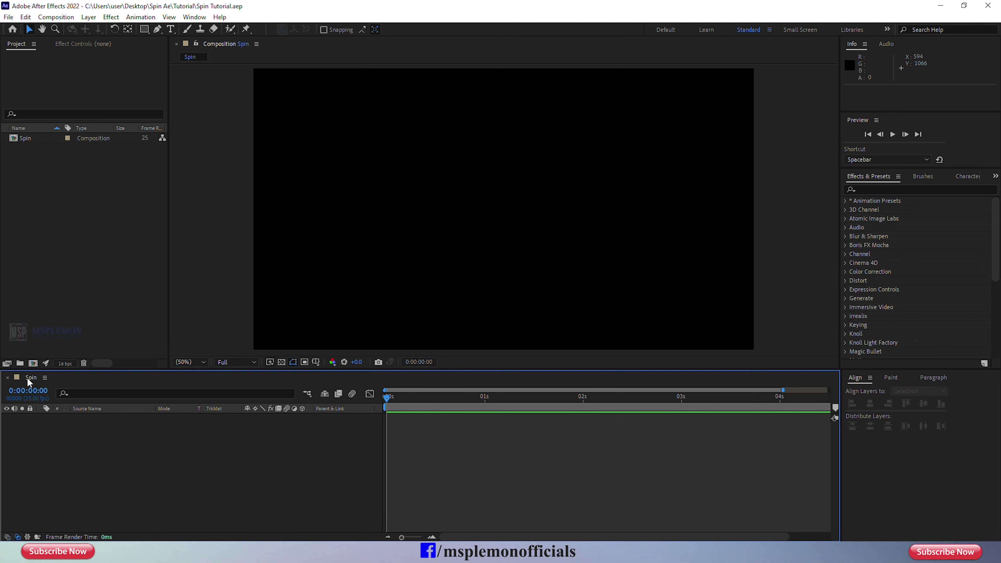
left_click(56, 17)
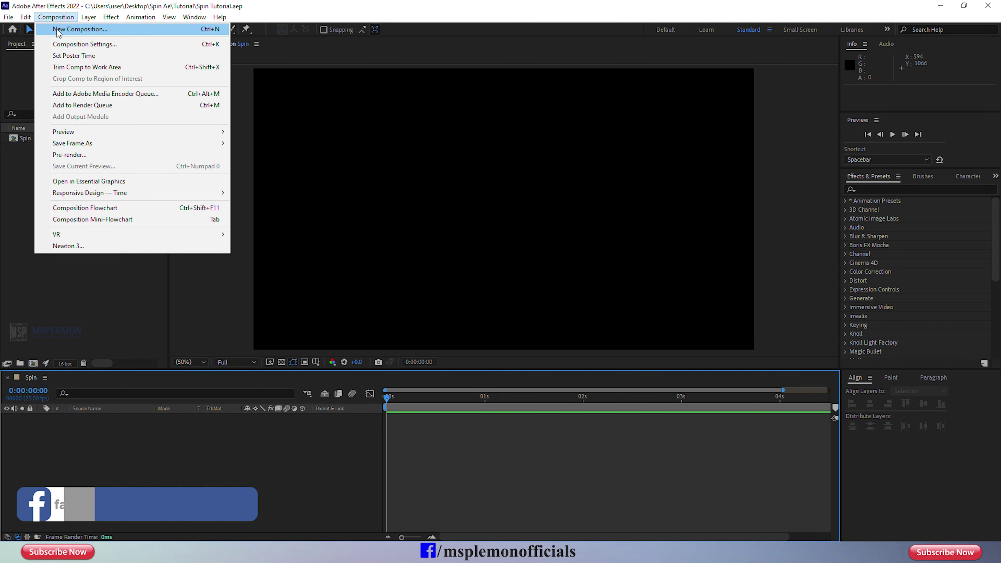
left_click(61, 44)
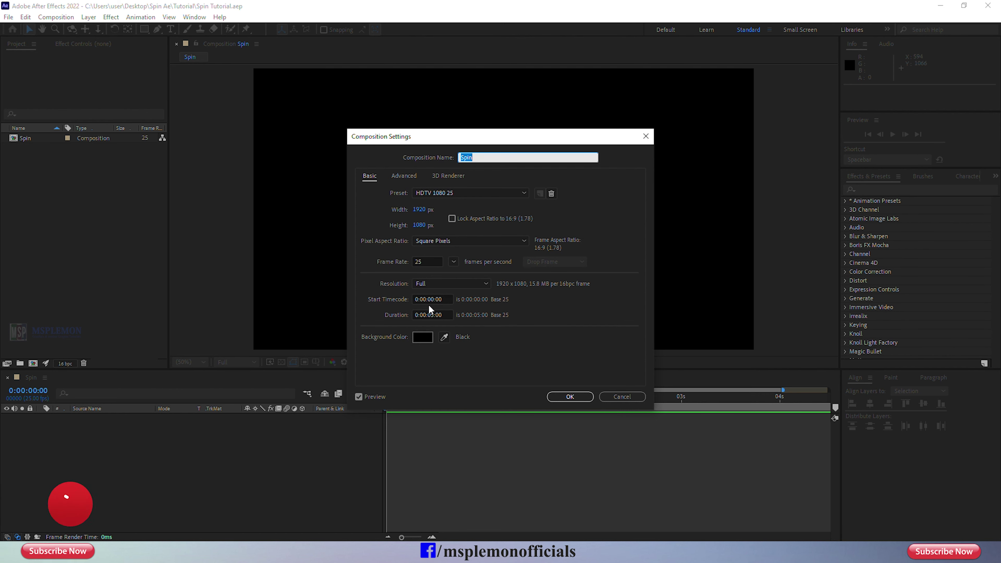
left_click(576, 392)
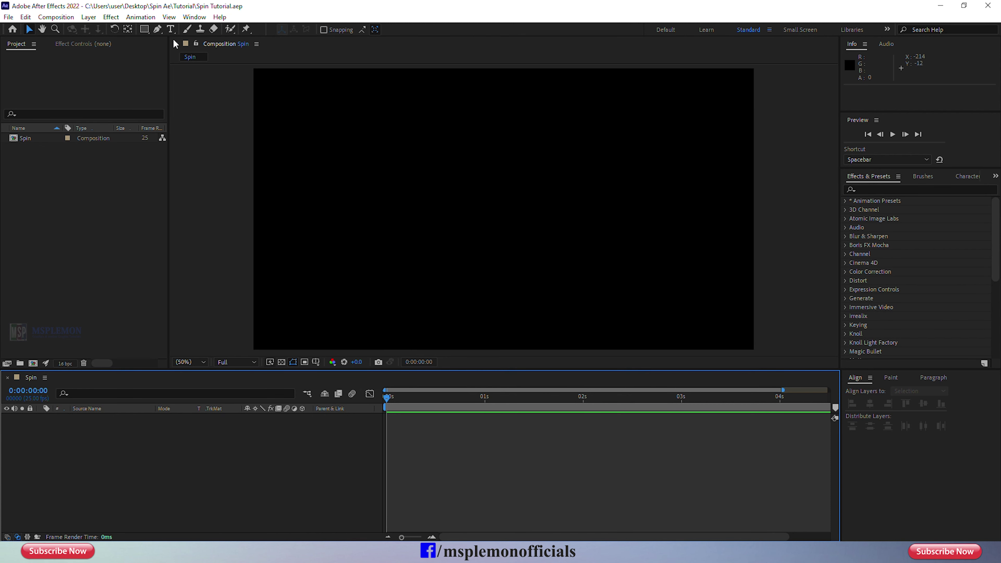
left_click(170, 29)
Type SPIN near the composition centre and give the text a white fill.
left_click(468, 214)
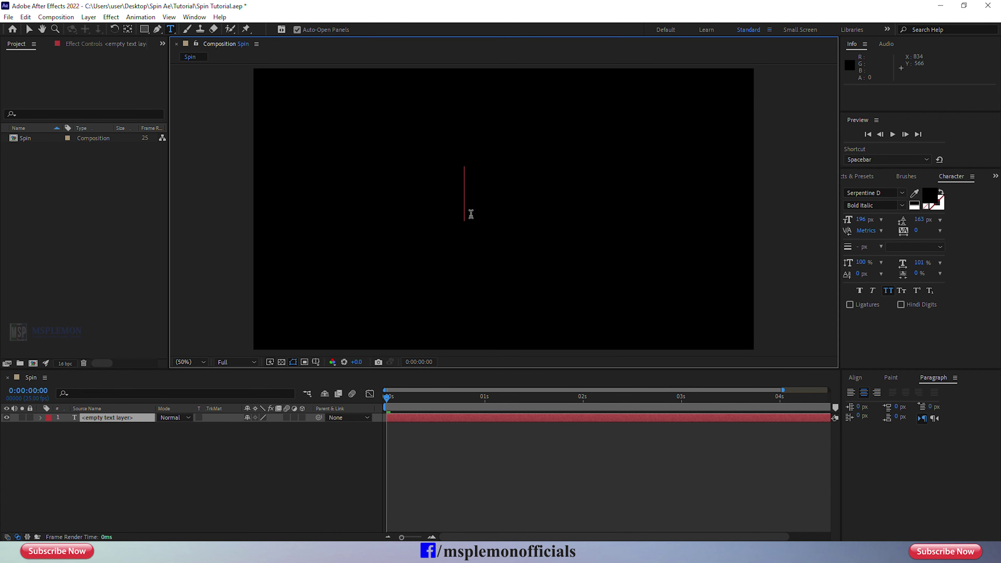
type("SPIN")
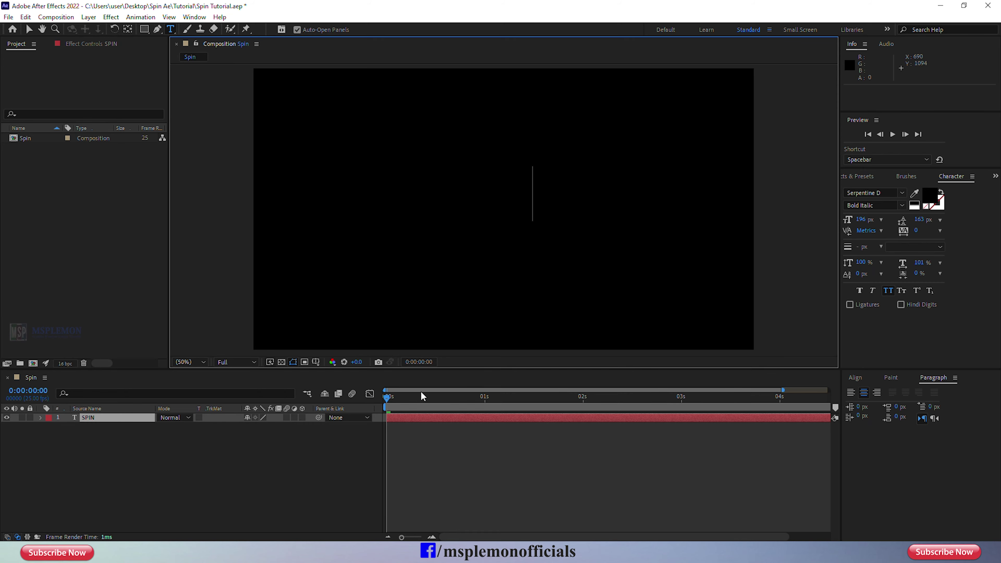
key("ctrl+a")
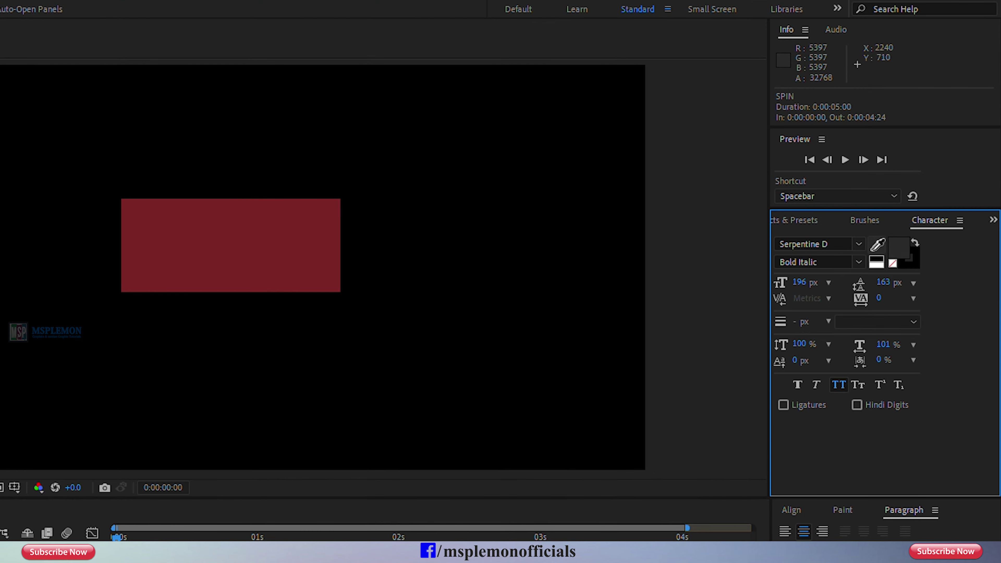
left_click(941, 192)
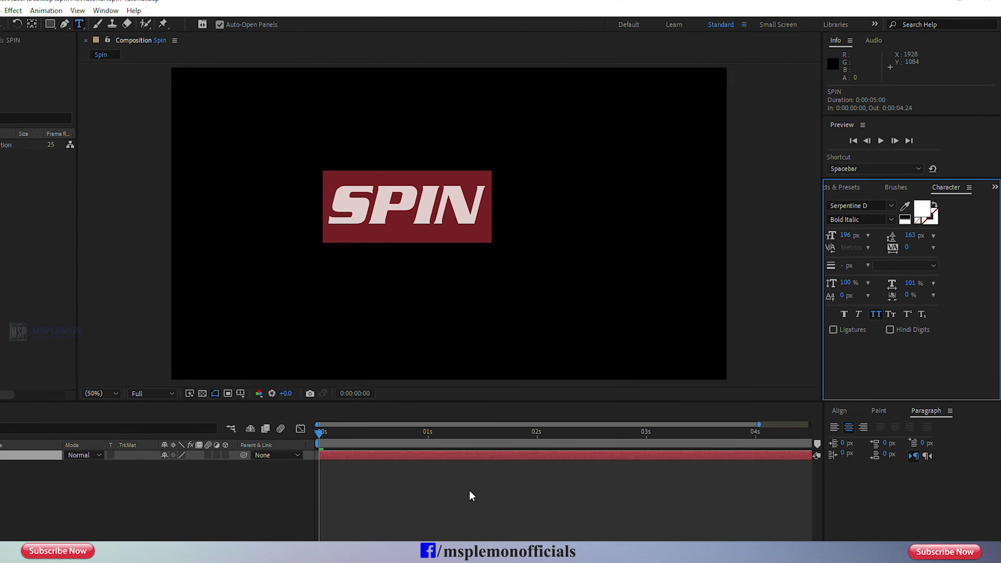
left_click(479, 420)
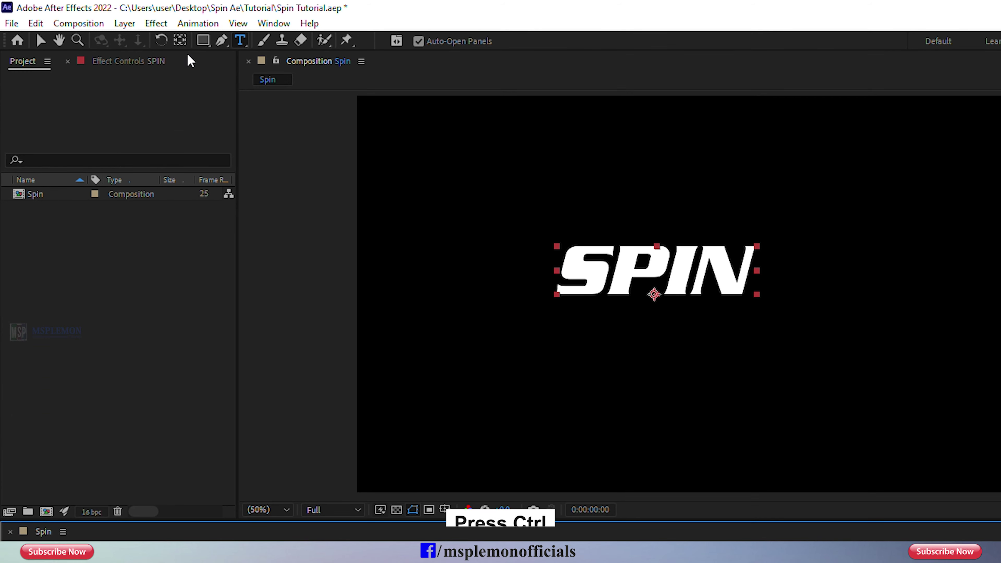
Centre SPIN's anchor point and align the layer horizontally and vertically in the composition.
left_click(181, 41)
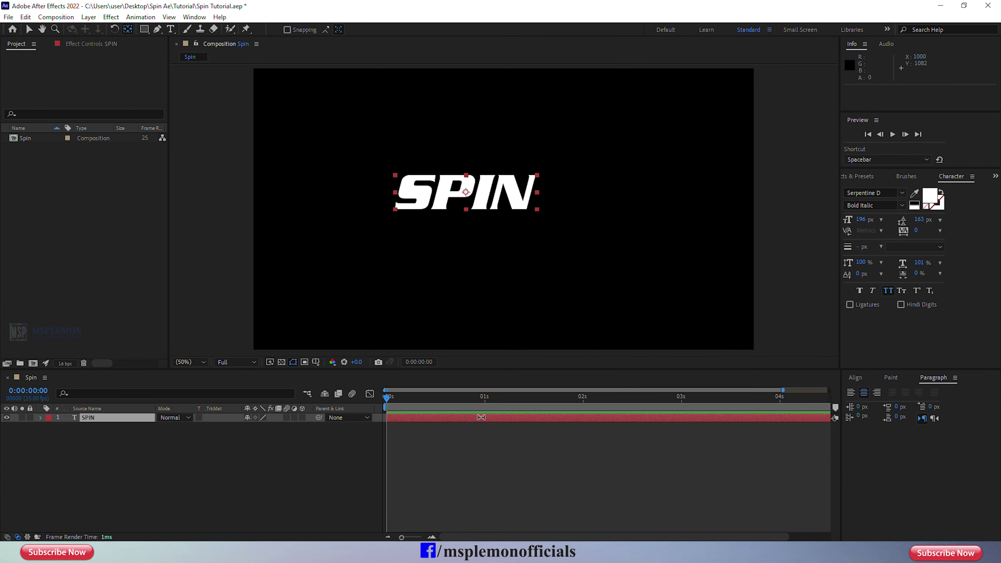
left_click(481, 418)
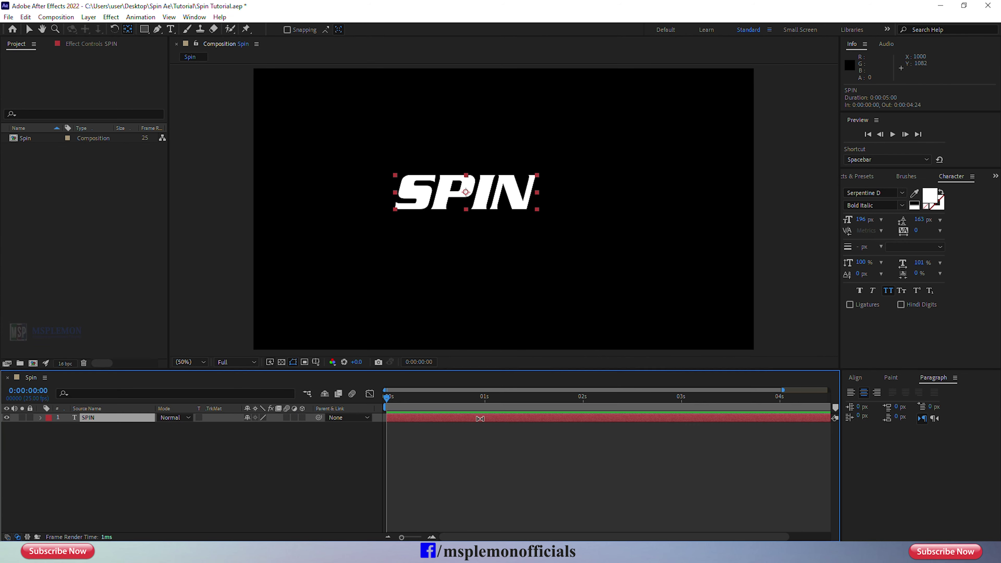
left_click(855, 378)
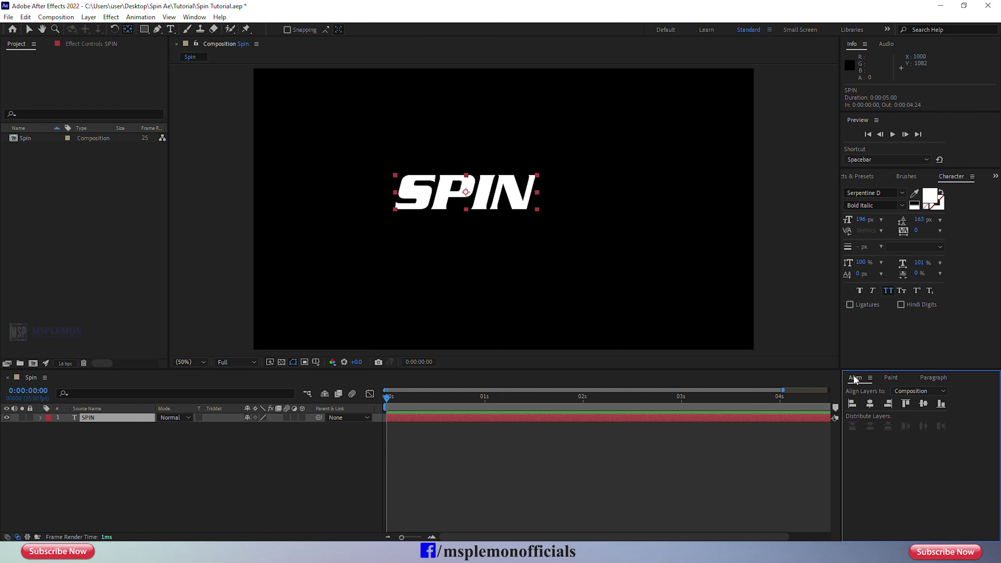
left_click(871, 402)
left_click(923, 404)
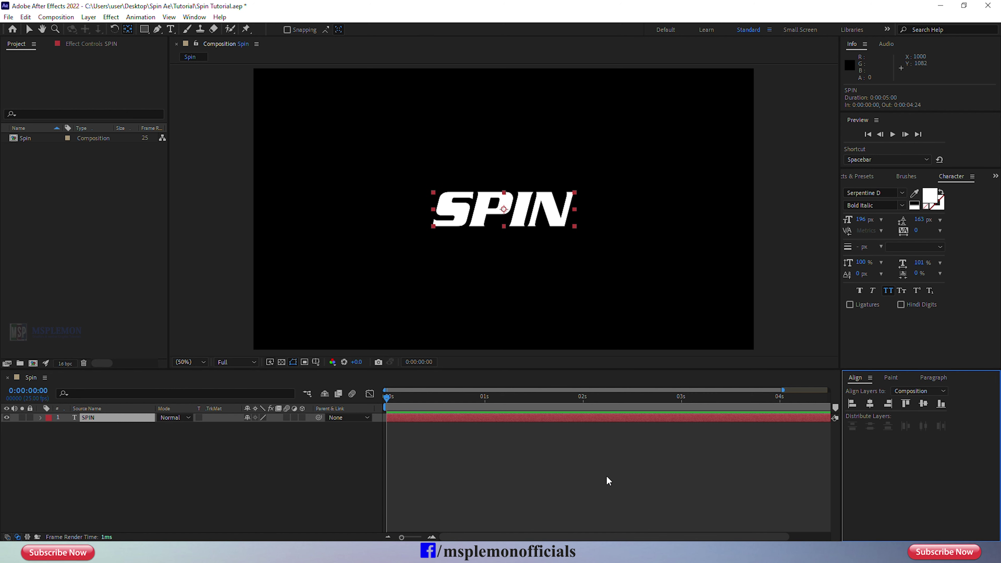
Enlarge the SPIN text to 230 px and re-centre it in the composition.
left_click(411, 417)
left_click_drag(861, 219, 867, 219)
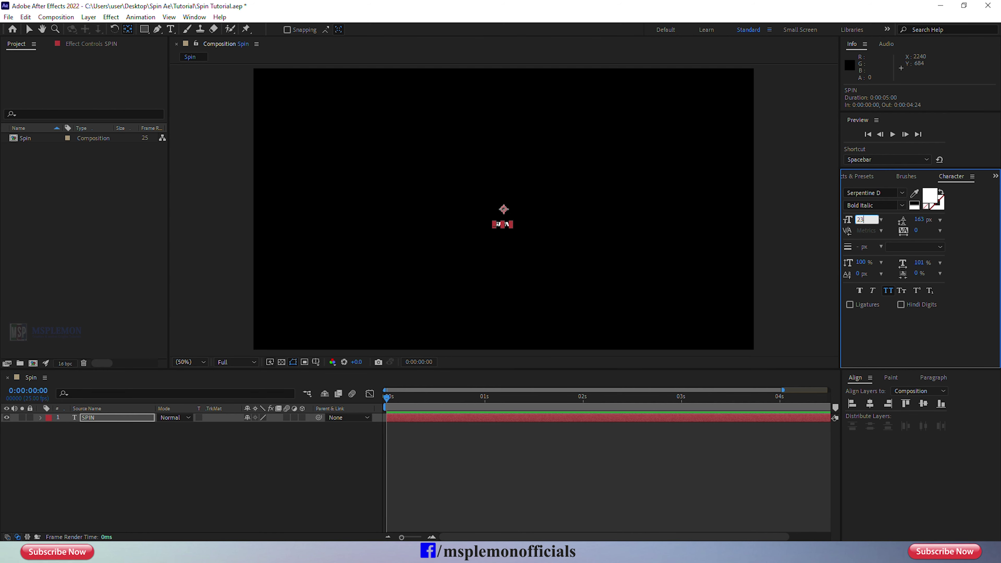
left_click(870, 406)
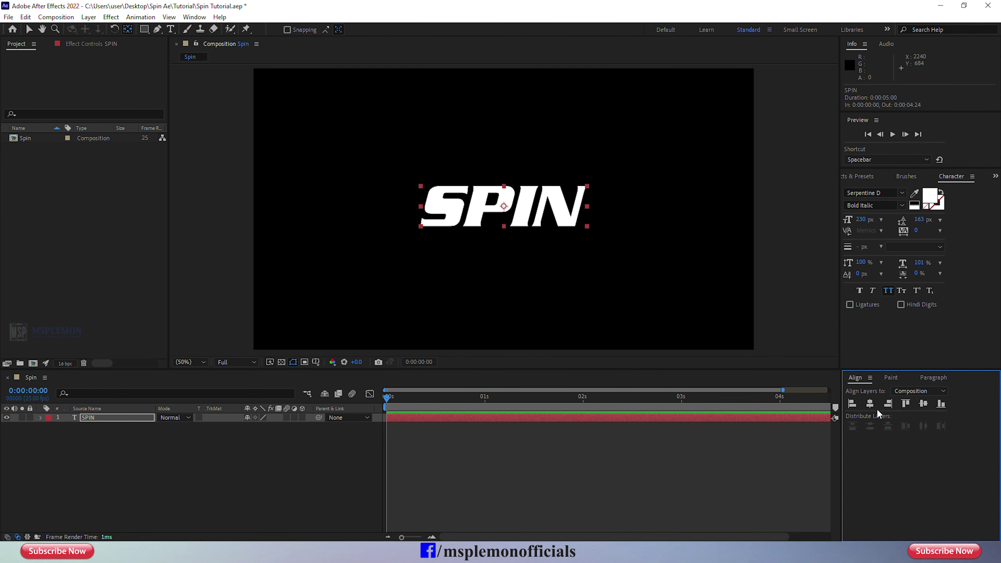
left_click(923, 404)
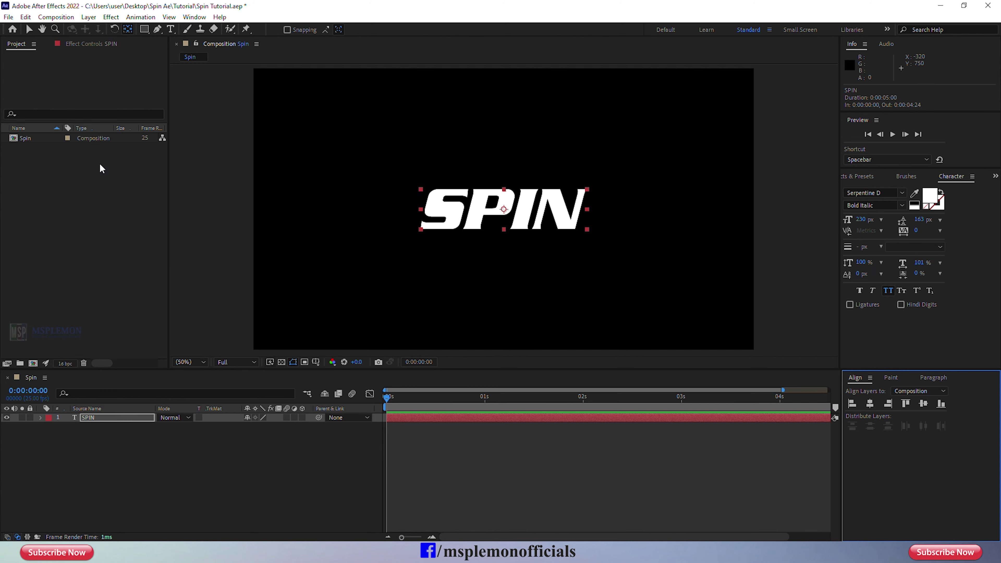
left_click(28, 34)
left_click(425, 467)
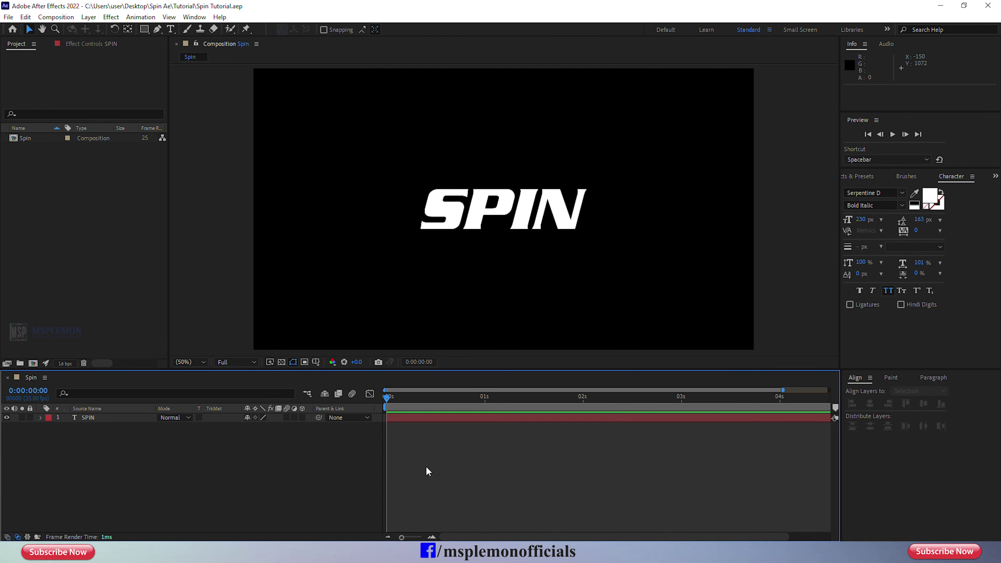
left_click(420, 417)
left_click(385, 402)
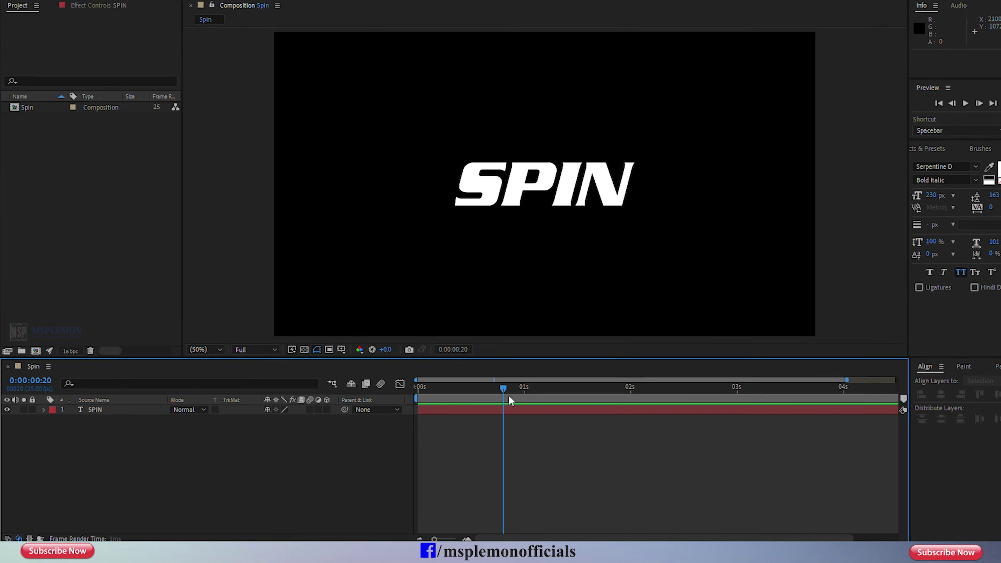
Add SPIN Rotation keyframes at 1 s (0°) and at 2 s (one full turn).
left_click_drag(385, 400, 484, 398)
left_click(478, 420)
left_click(630, 390)
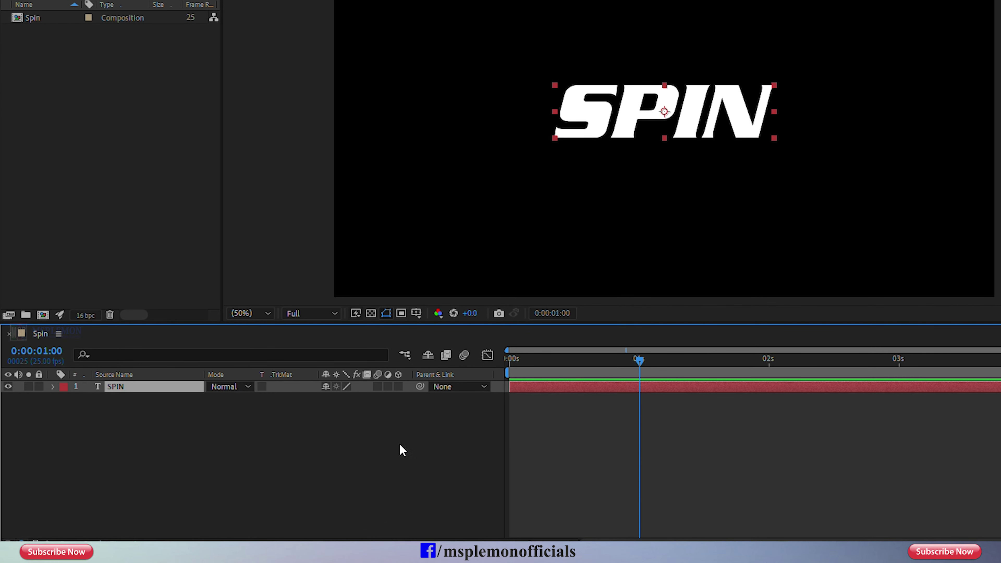
left_click(53, 387)
left_click(66, 411)
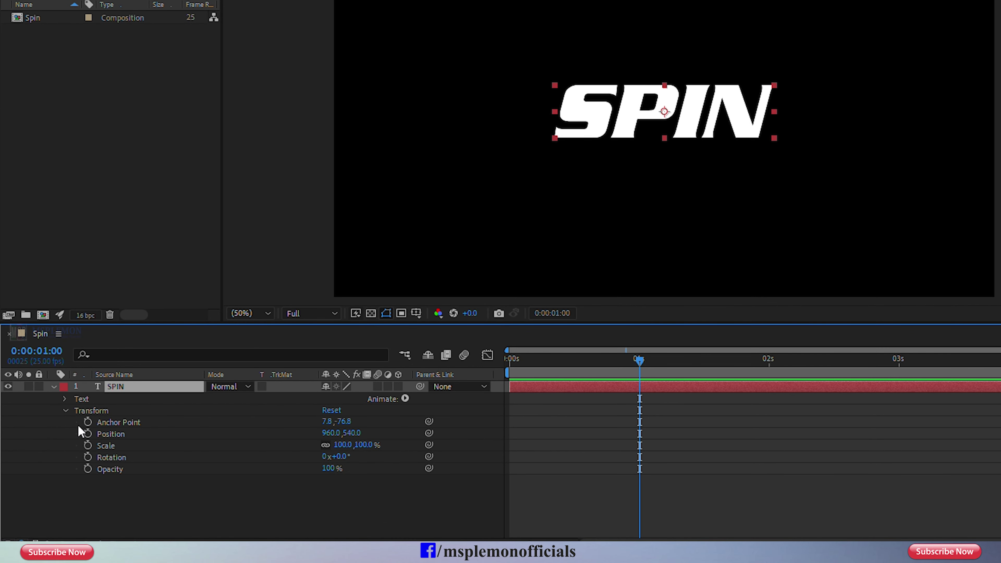
left_click(88, 457)
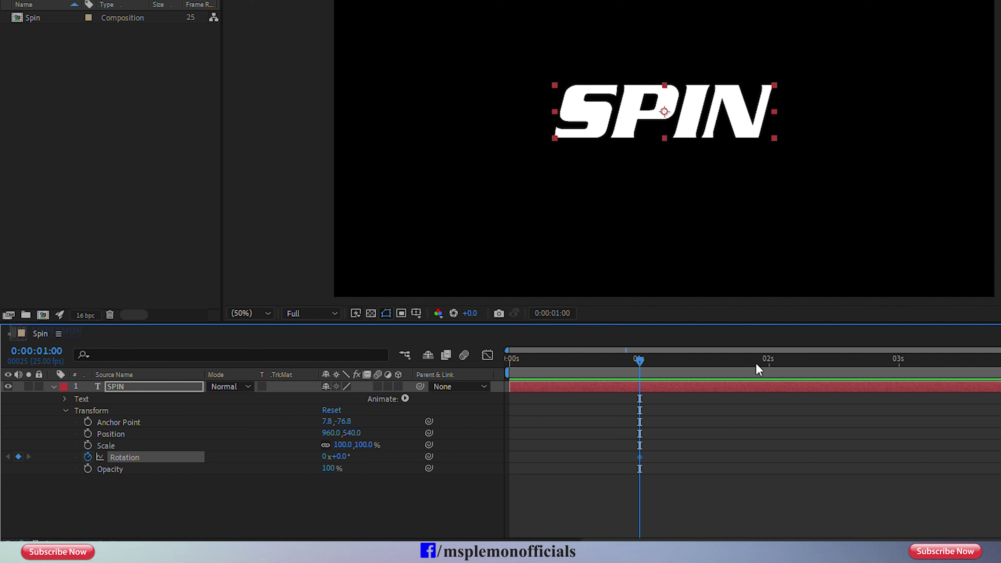
left_click(768, 372)
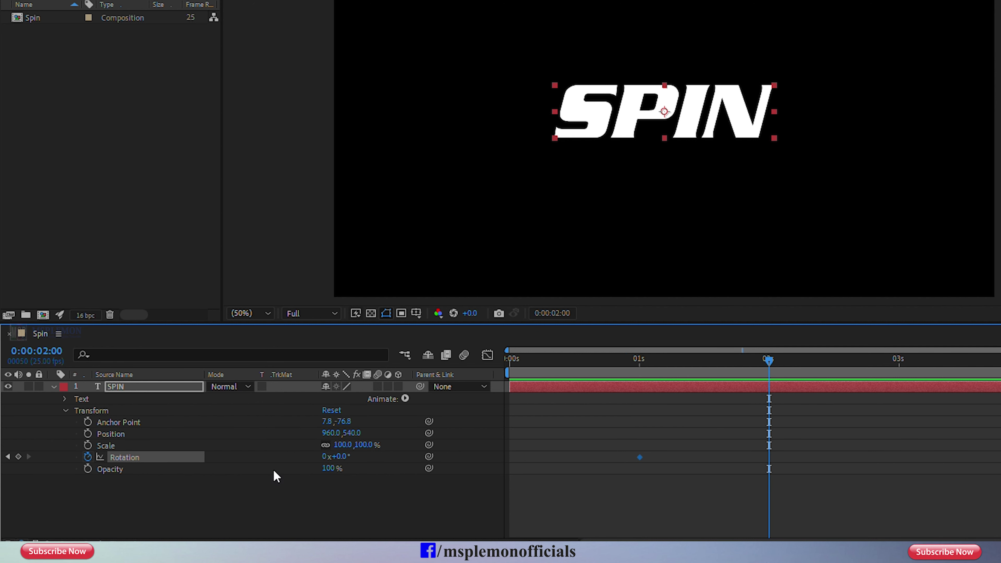
left_click(327, 456)
type("1")
key("Return")
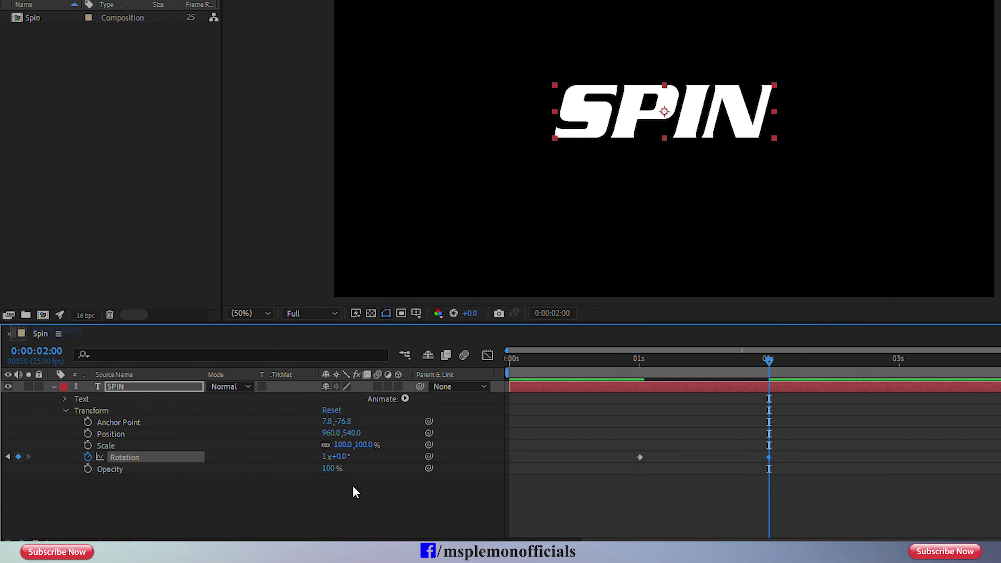
Copy the 0° Rotation keyframe from 1 s and paste it at 4 s.
left_click_drag(860, 377, 900, 384)
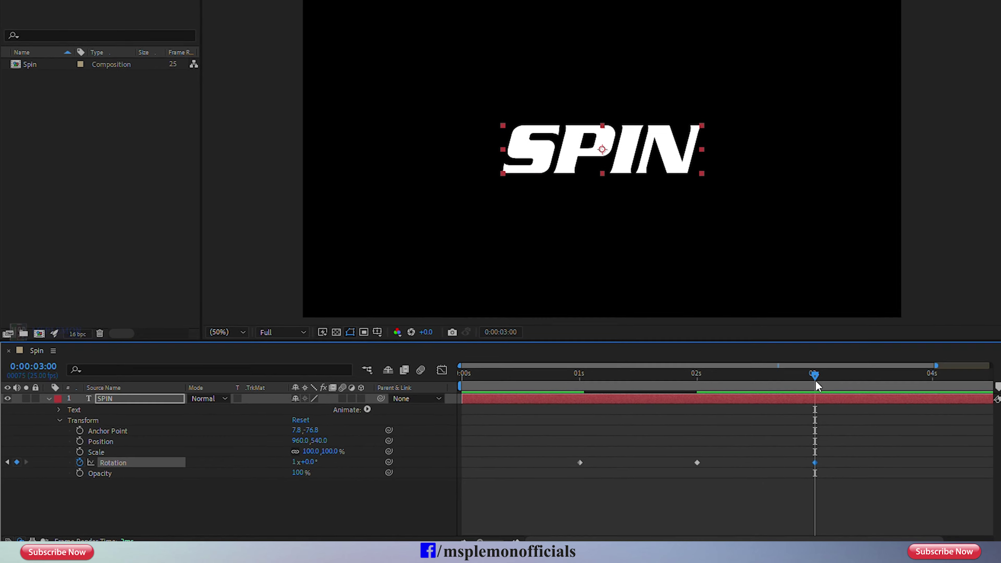
left_click(745, 394)
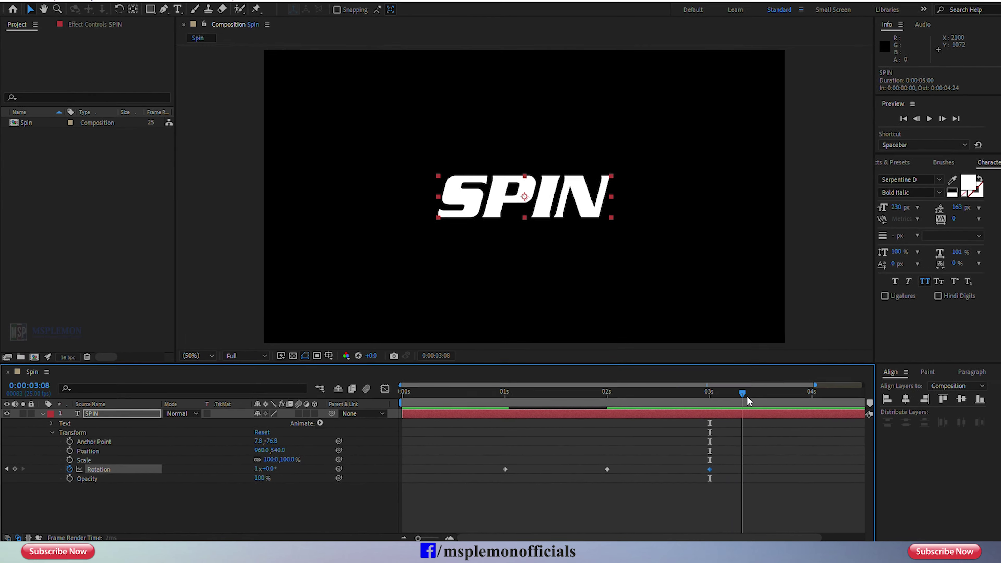
left_click_drag(747, 401, 781, 413)
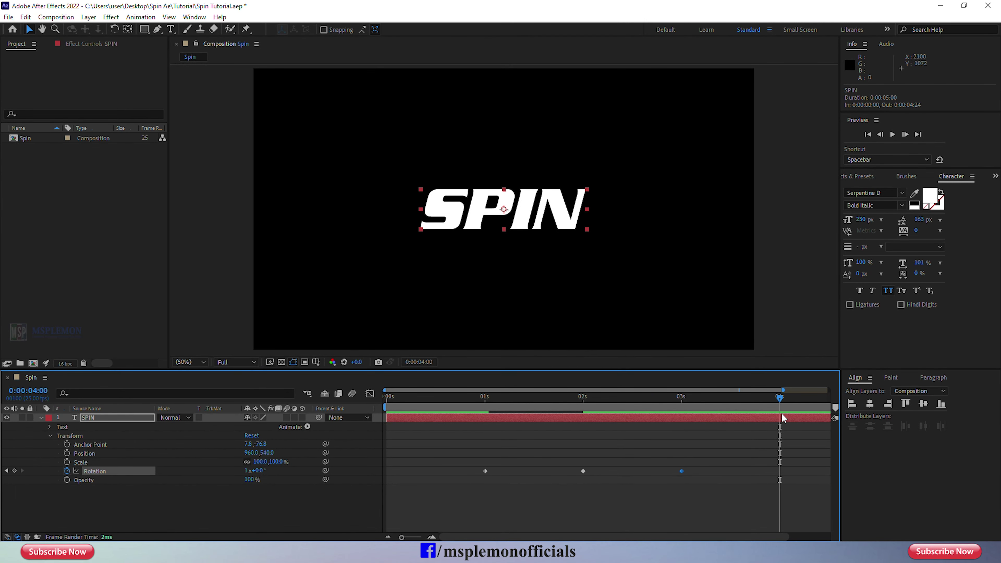
left_click_drag(510, 461, 478, 476)
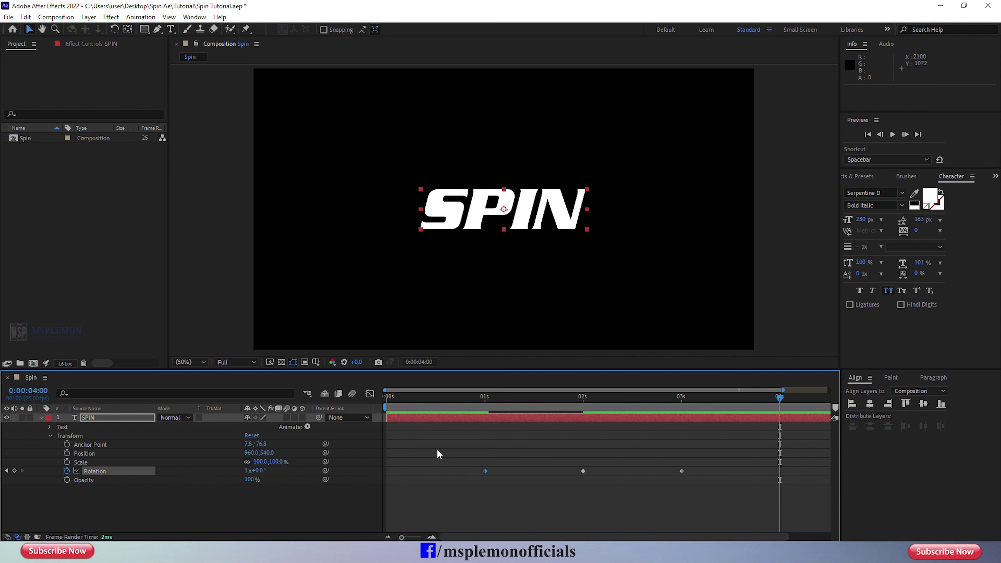
left_click(25, 17)
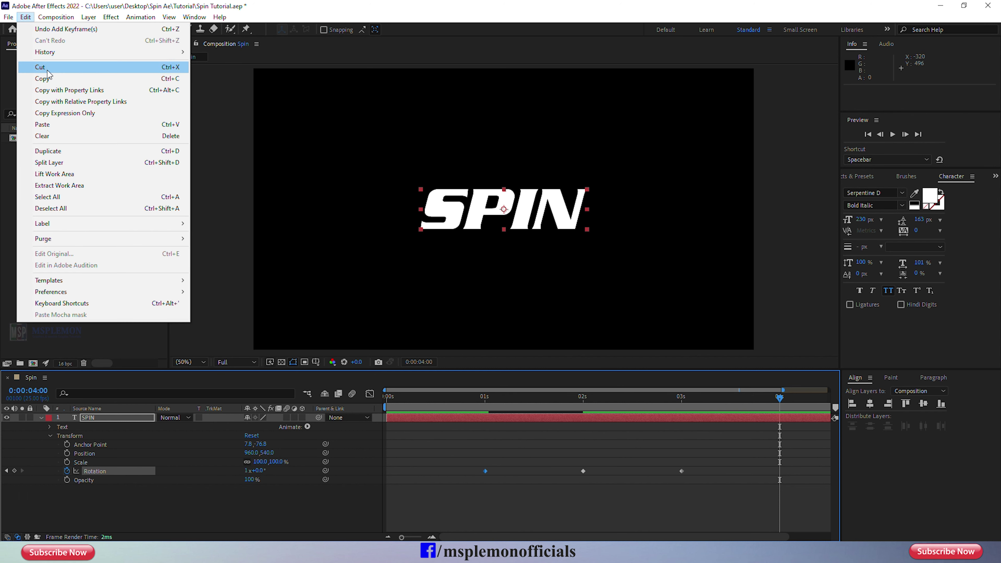
left_click(42, 79)
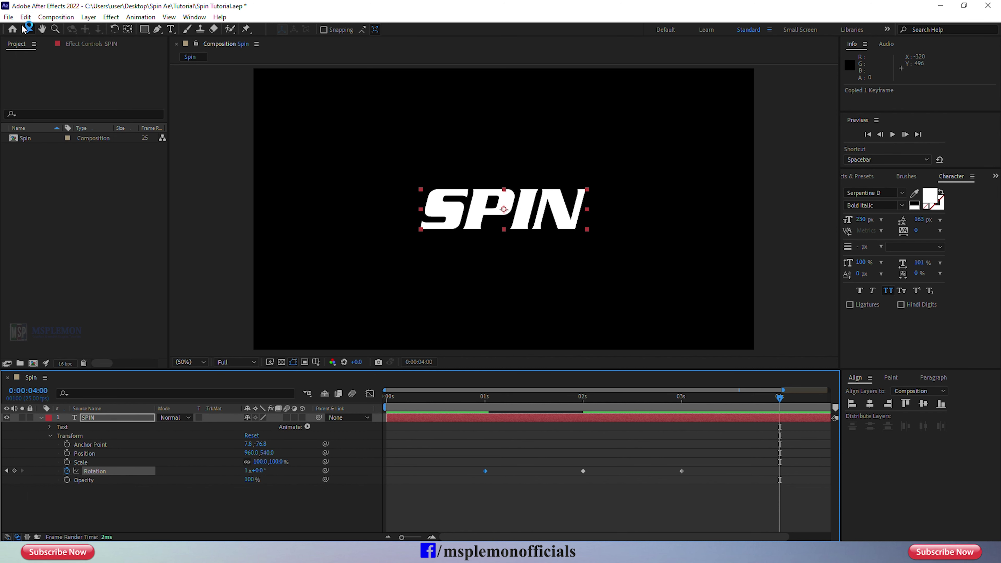
left_click(25, 16)
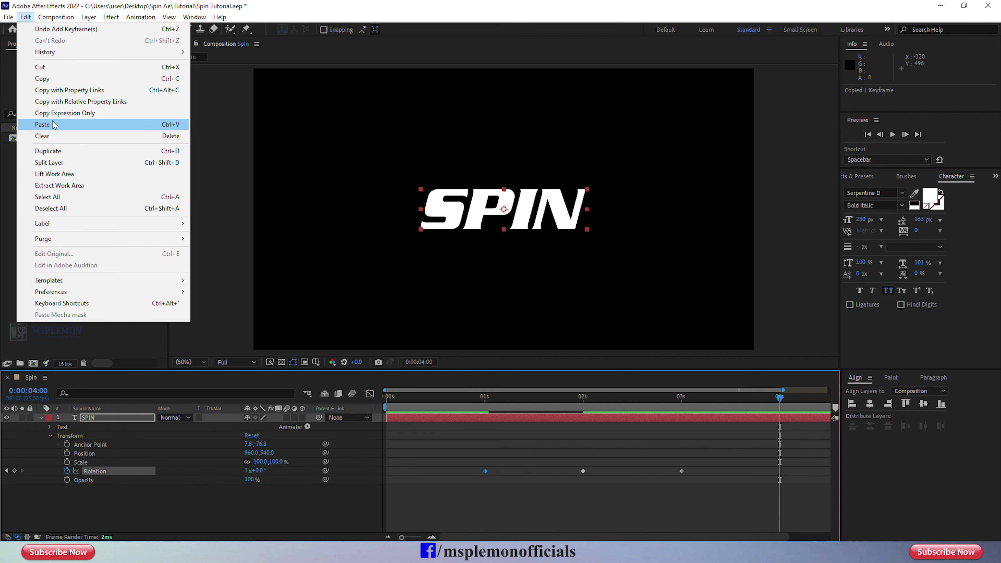
left_click(42, 125)
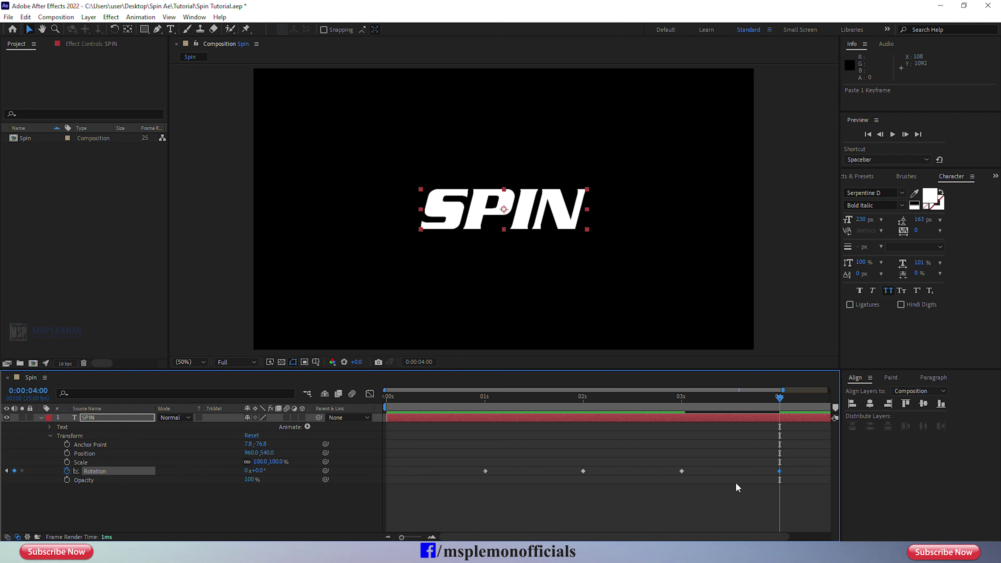
left_click(662, 495)
left_click_drag(466, 397, 462, 398)
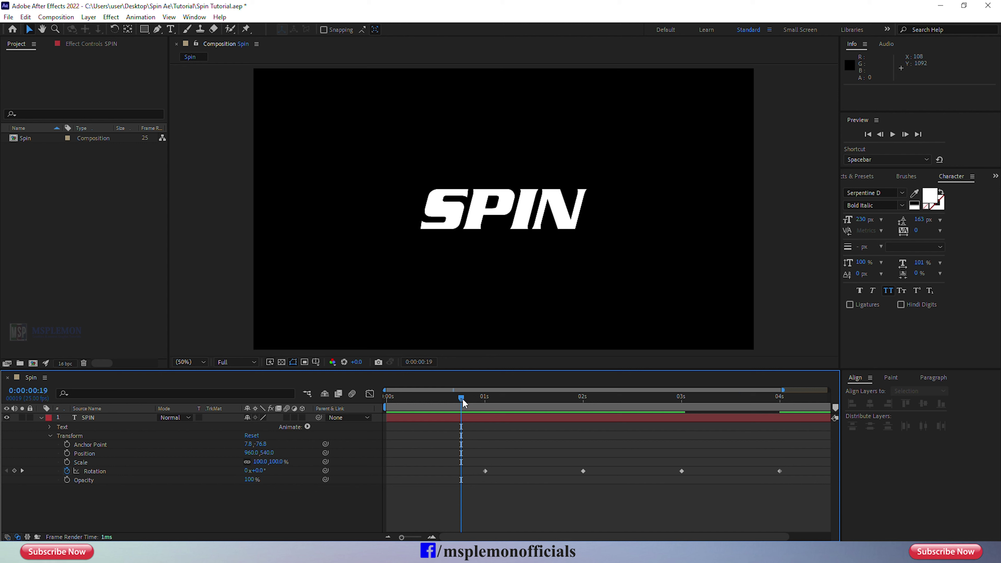
Preview the spin, then apply Easy Ease to all four Rotation keyframes.
key("space")
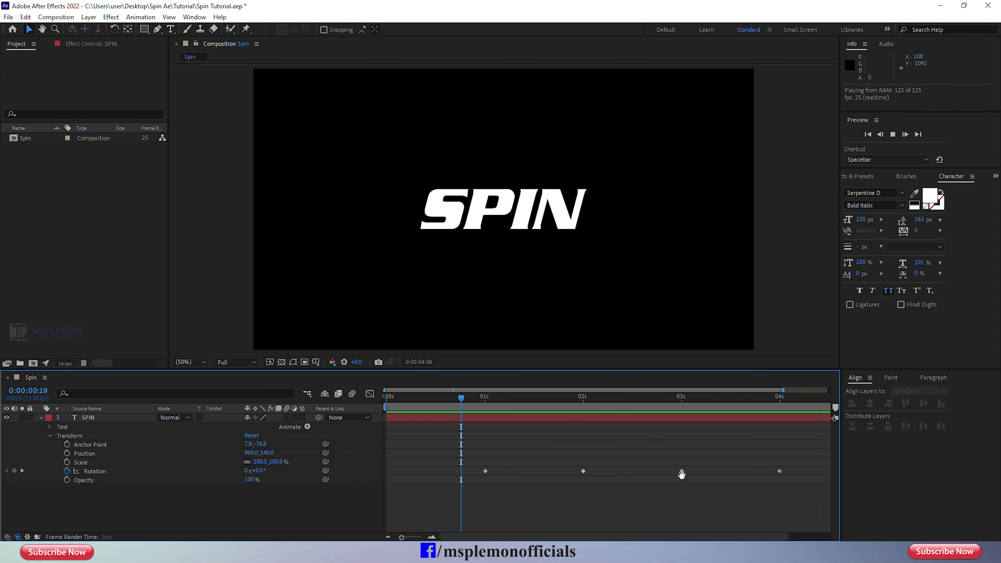
left_click(745, 396)
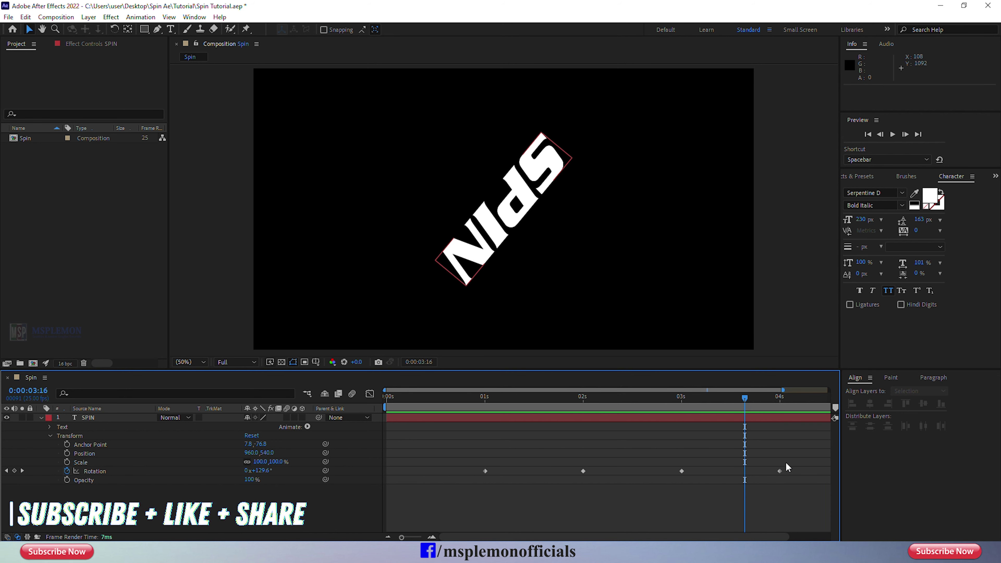
mouse_move(790, 459)
left_mouse_down()
mouse_move(626, 482)
mouse_move(471, 480)
left_mouse_up()
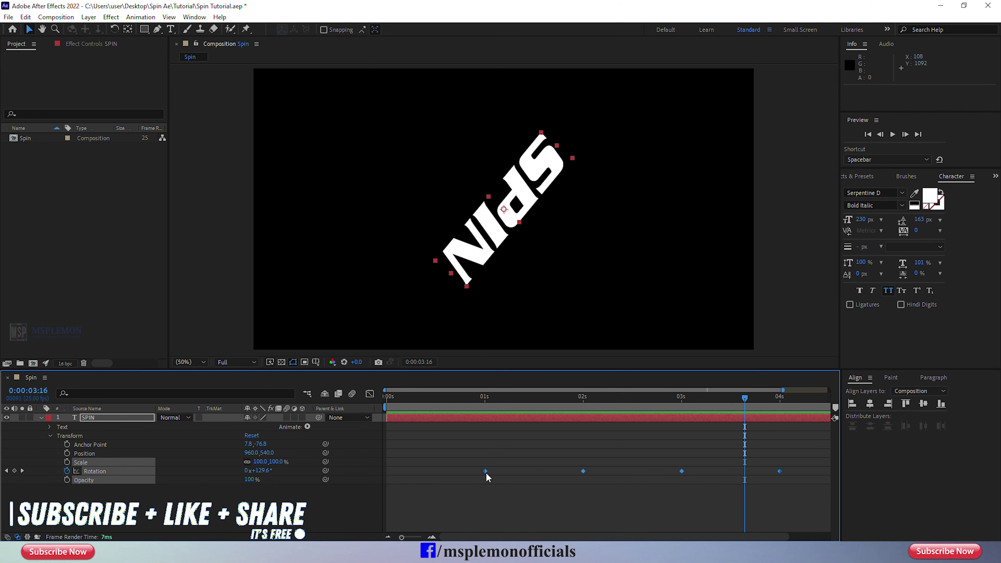
right_click(485, 472)
mouse_move(574, 466)
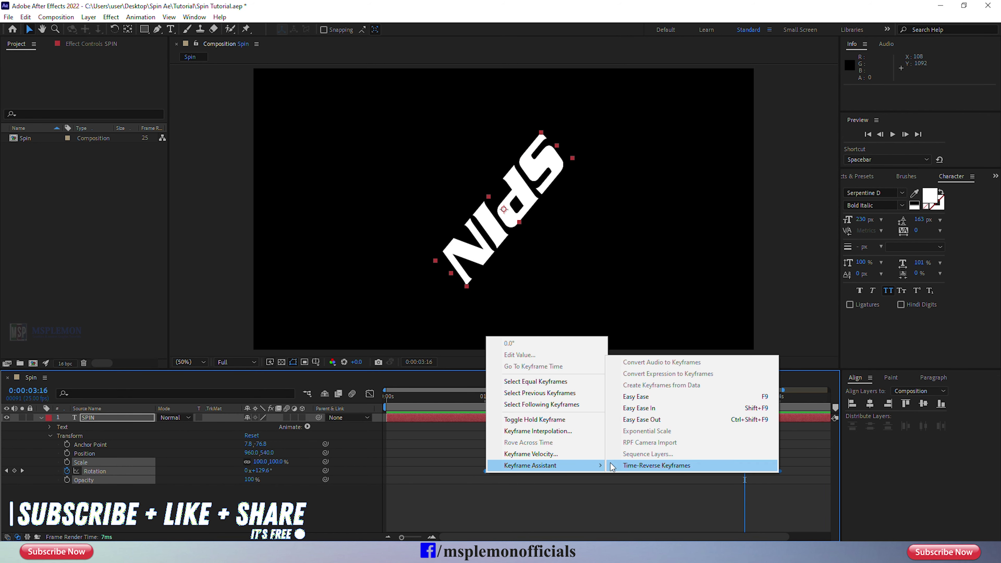
left_click(644, 403)
Pull the Graph Editor ease handles to sharpen both spins' speed peaks, then preview.
left_click(370, 393)
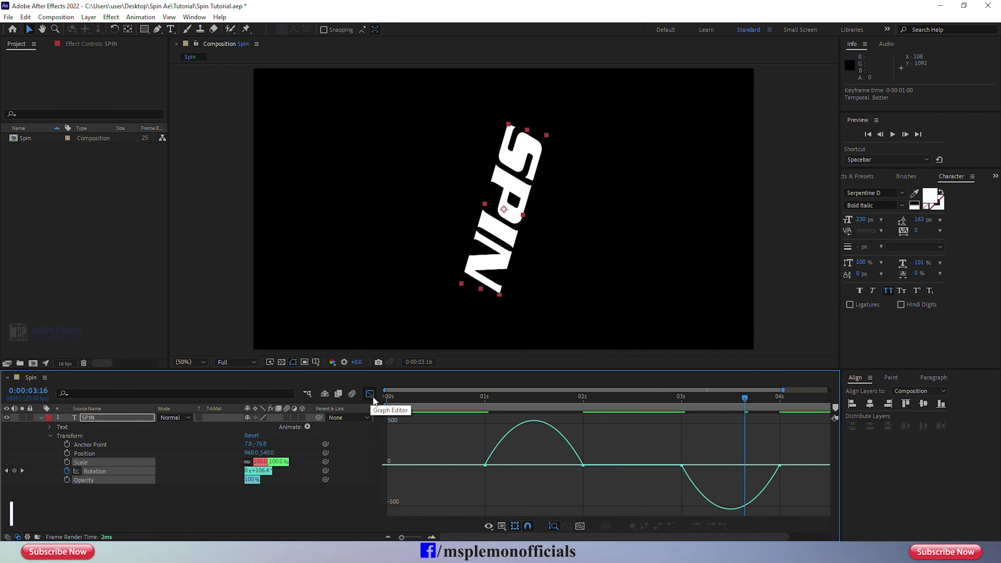
left_click(516, 465)
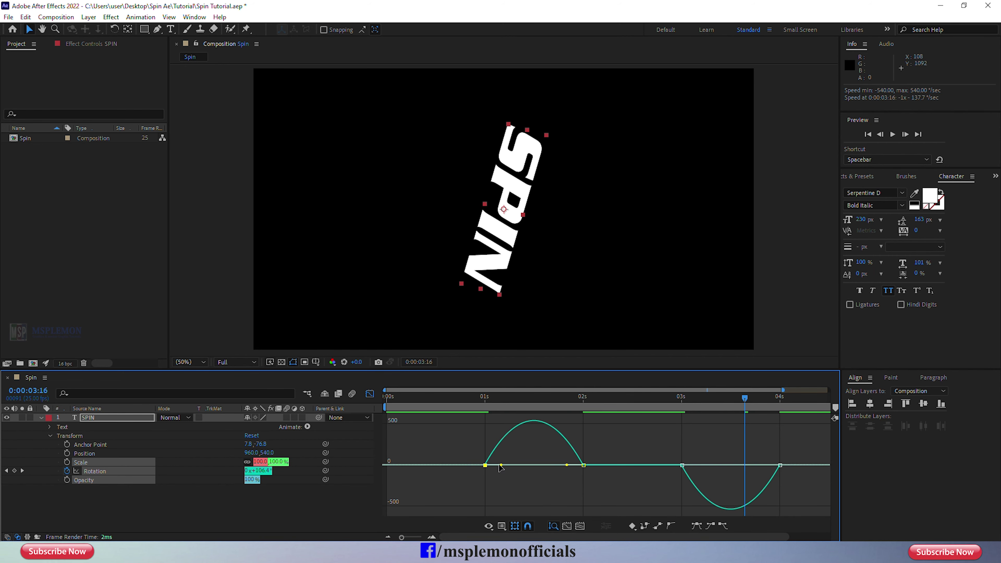
left_click_drag(500, 467, 557, 473)
mouse_move(664, 456)
left_mouse_down()
mouse_move(690, 480)
mouse_move(765, 471)
mouse_move(756, 470)
left_mouse_up()
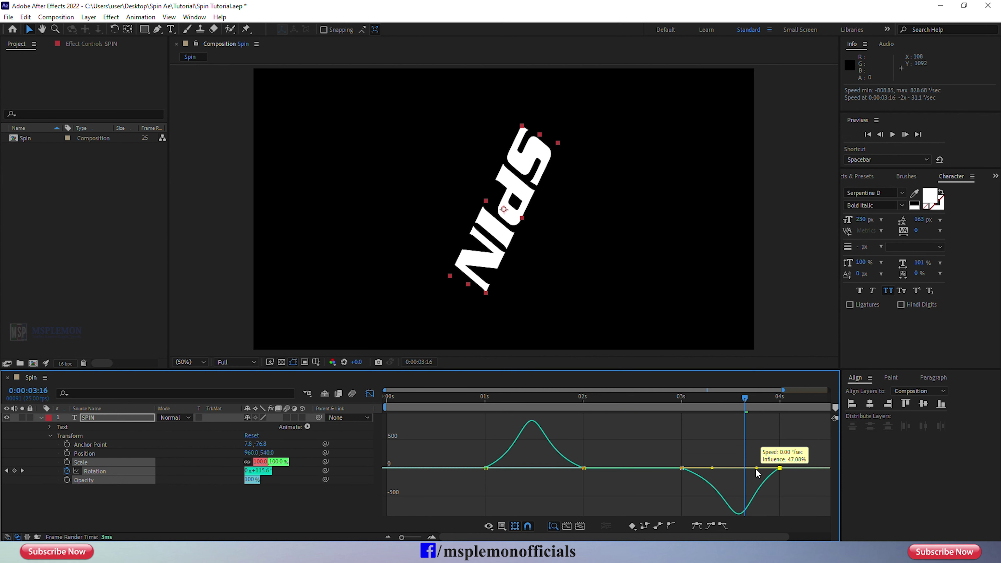
left_click(370, 394)
left_click(461, 406)
key("space")
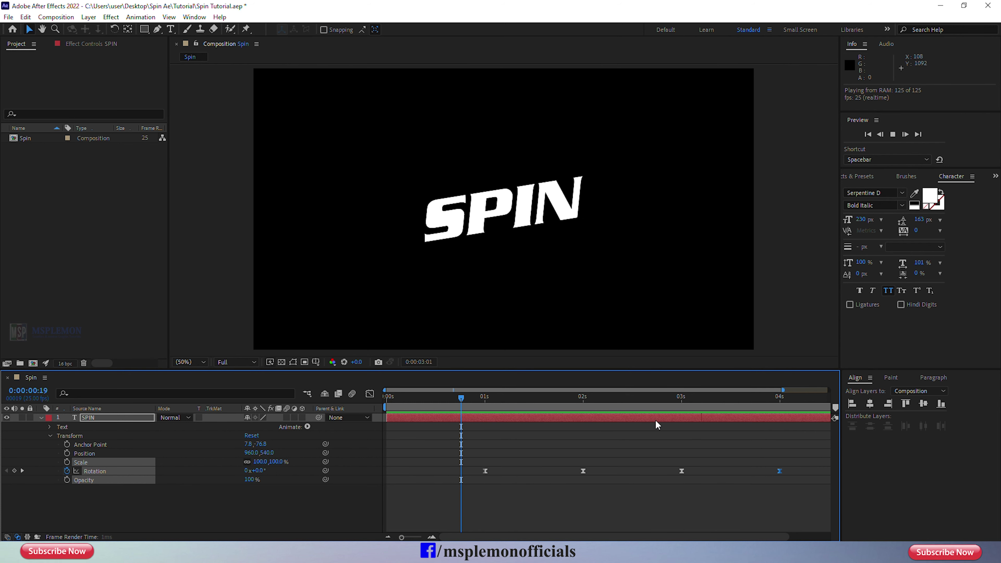
Set the time to 0:01:16 and duplicate the SPIN layer as SPIN 2.
left_click_drag(539, 401, 547, 416)
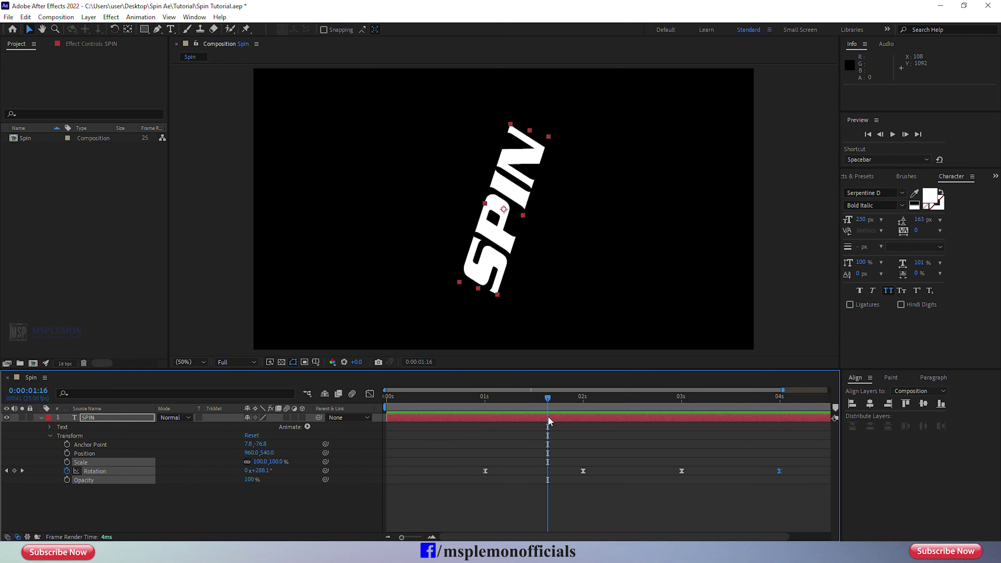
key("ctrl+grave")
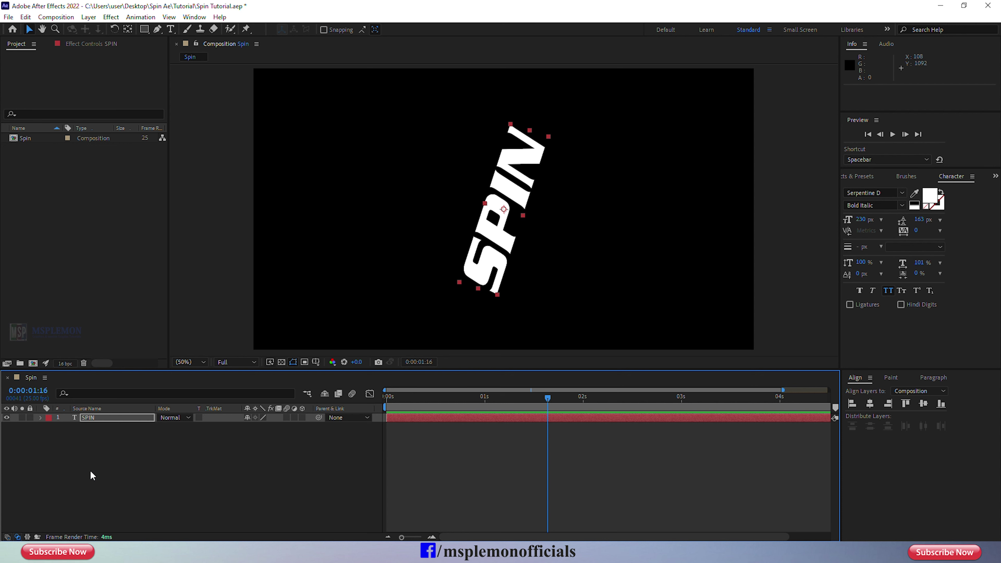
left_click(140, 484)
left_click(511, 420)
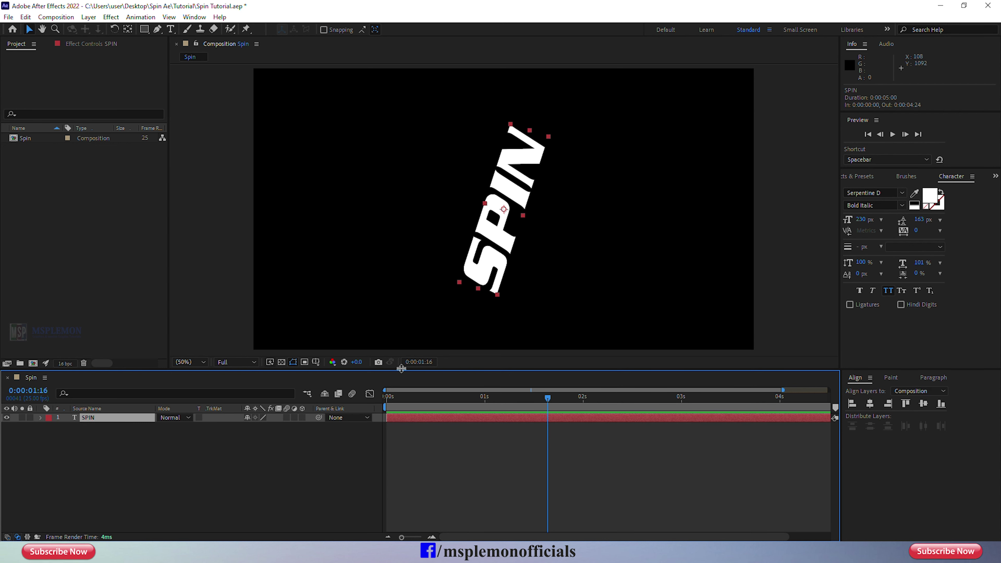
left_click(26, 17)
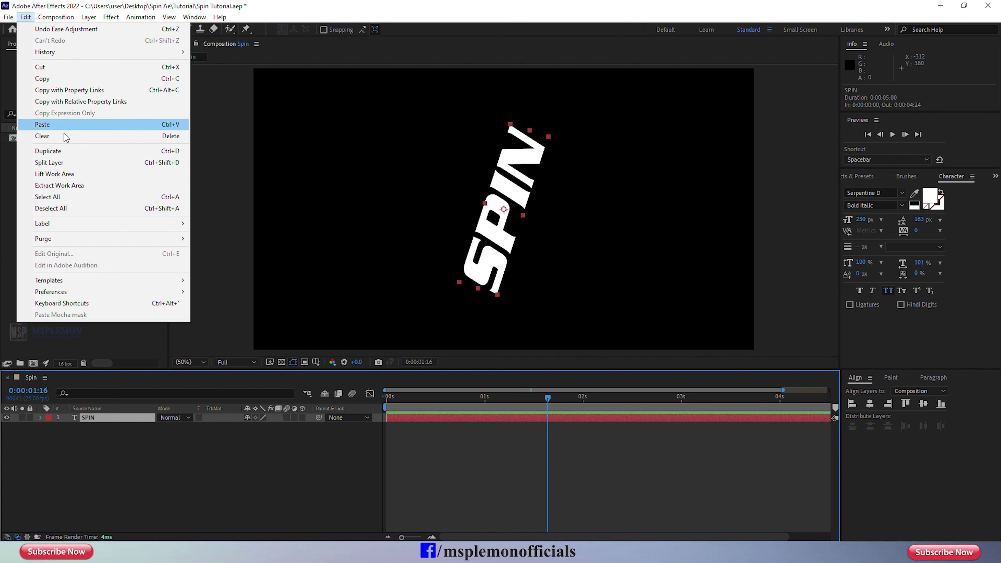
left_click(67, 154)
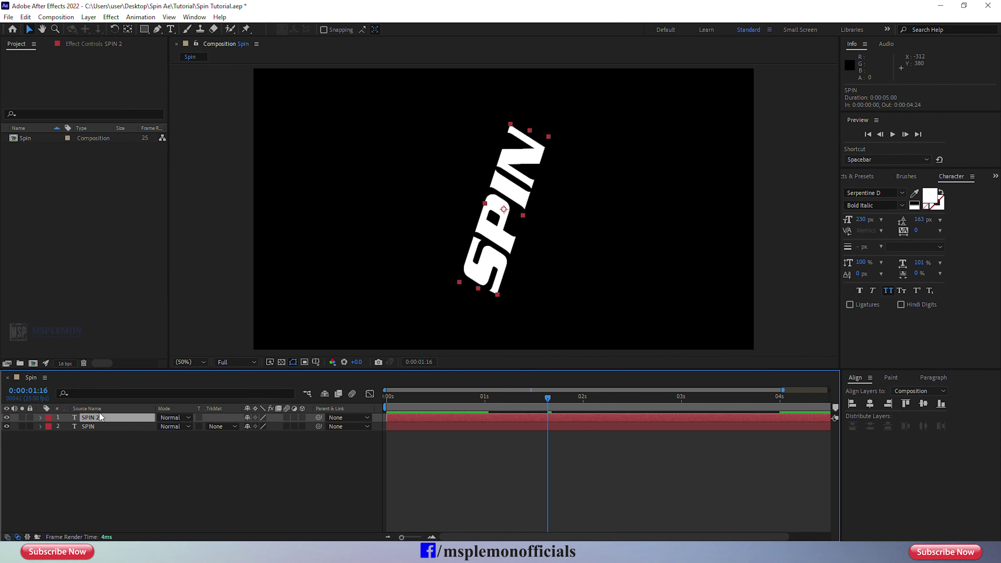
Hide SPIN 2 and swap the original SPIN's fill and stroke into a 4 px white outline.
left_click(6, 417)
left_click(88, 427)
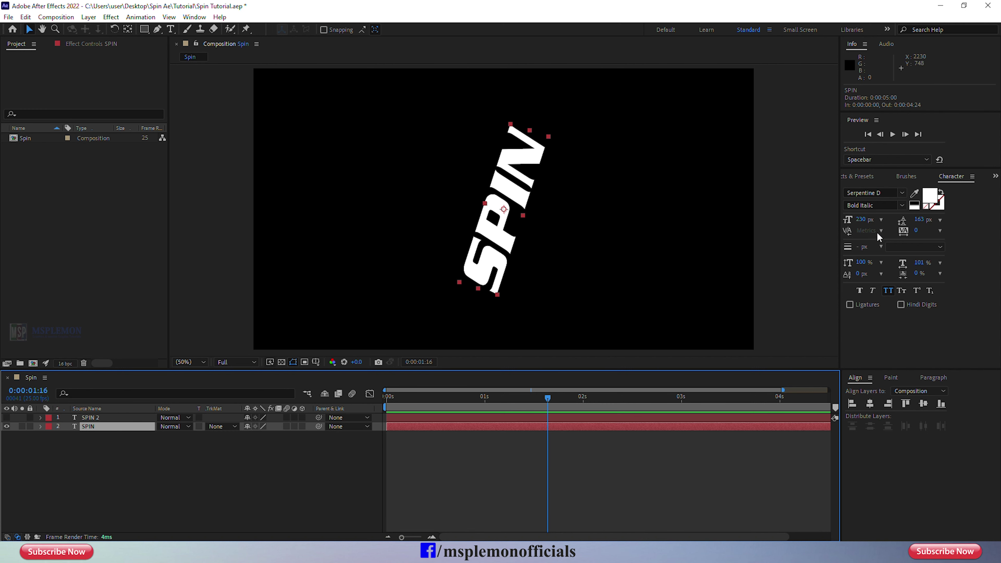
left_click(941, 193)
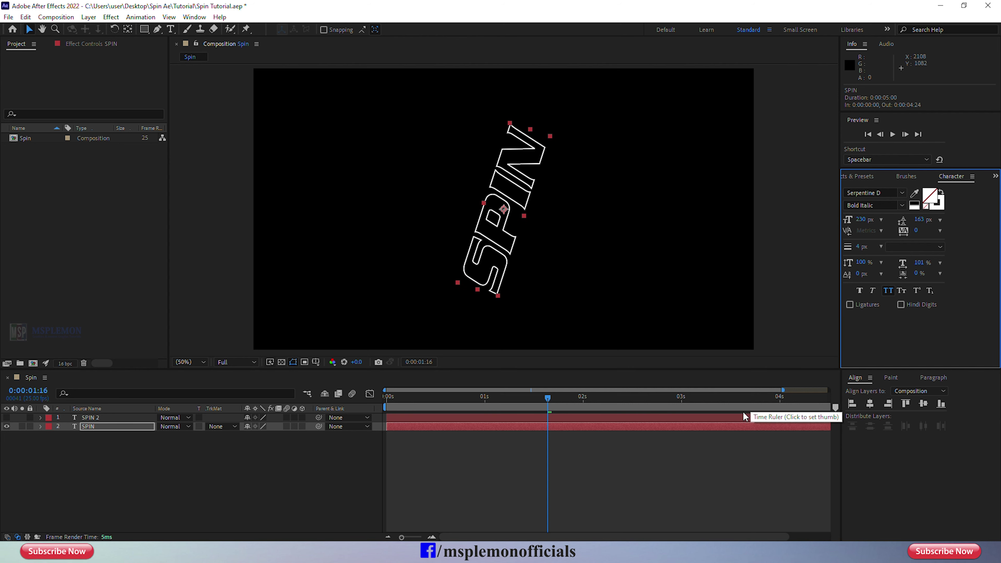
left_click(585, 457)
left_click(566, 428)
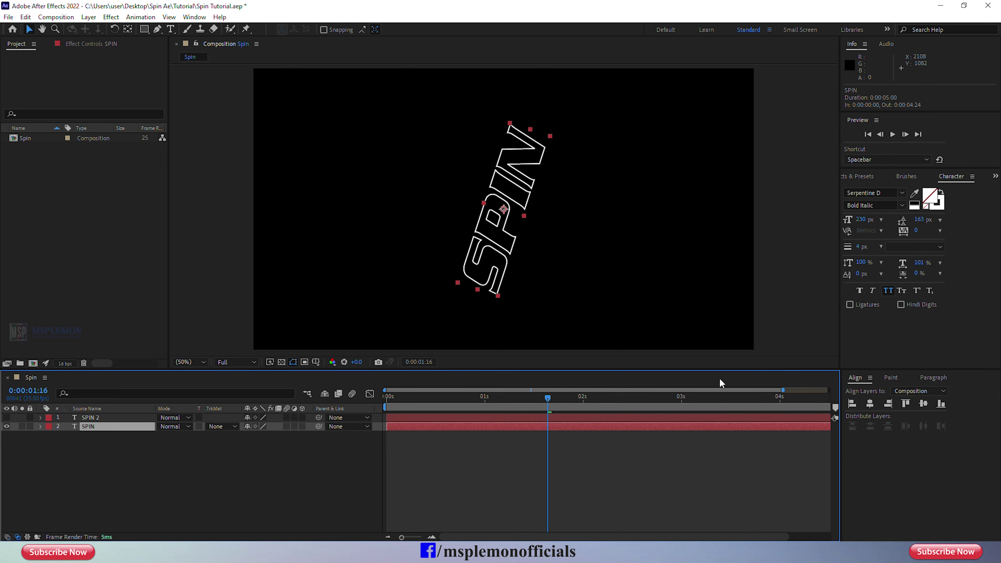
left_click(863, 178)
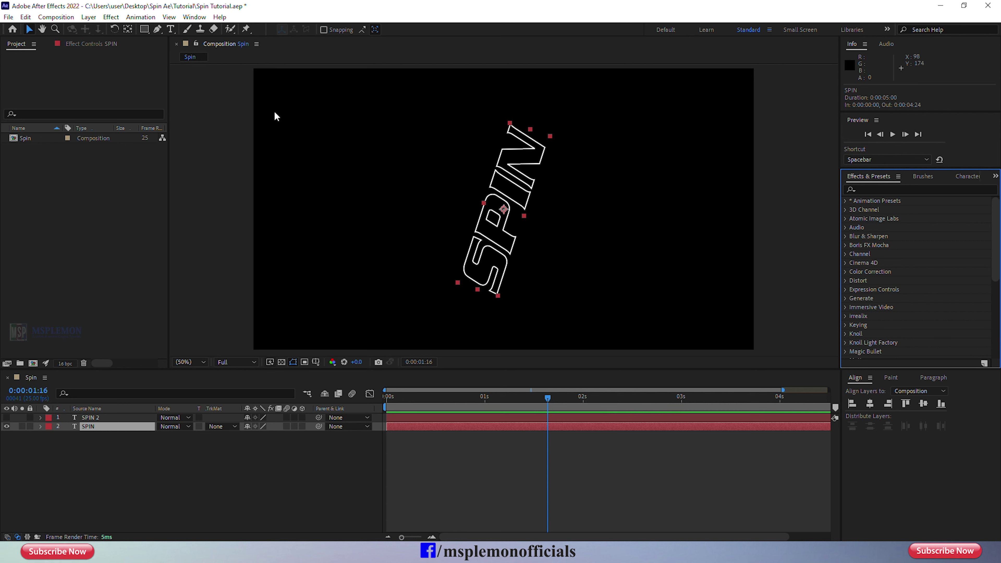
Search Effects & Presets for 'echo' and apply Echo to the SPIN layer.
left_click(194, 17)
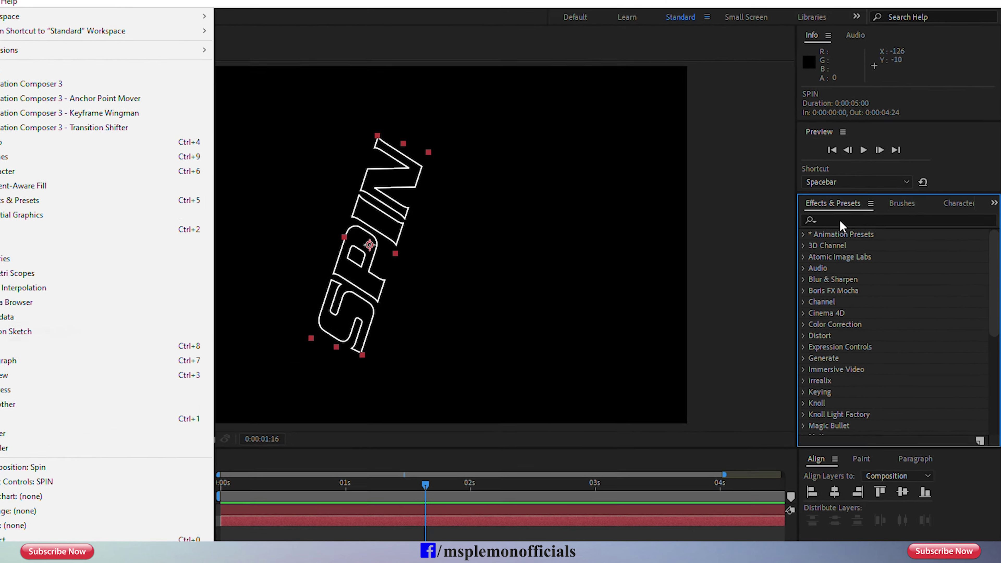
left_click(874, 189)
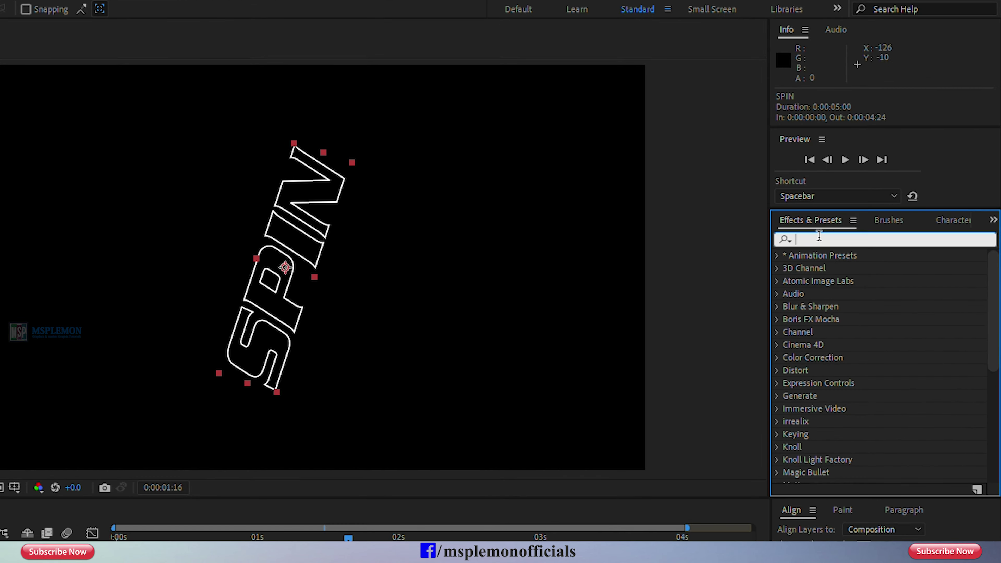
type("echo")
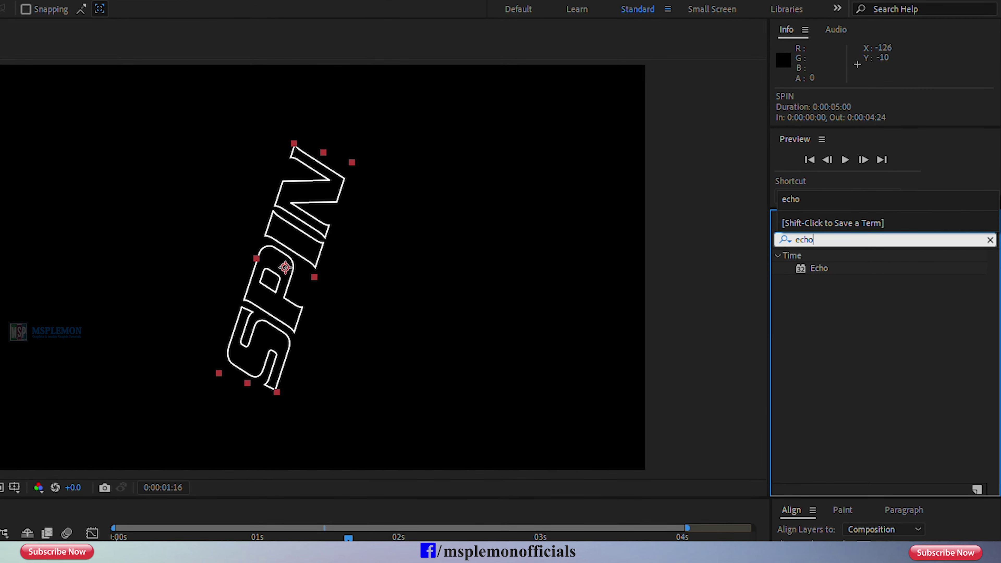
left_click_drag(816, 272, 571, 424)
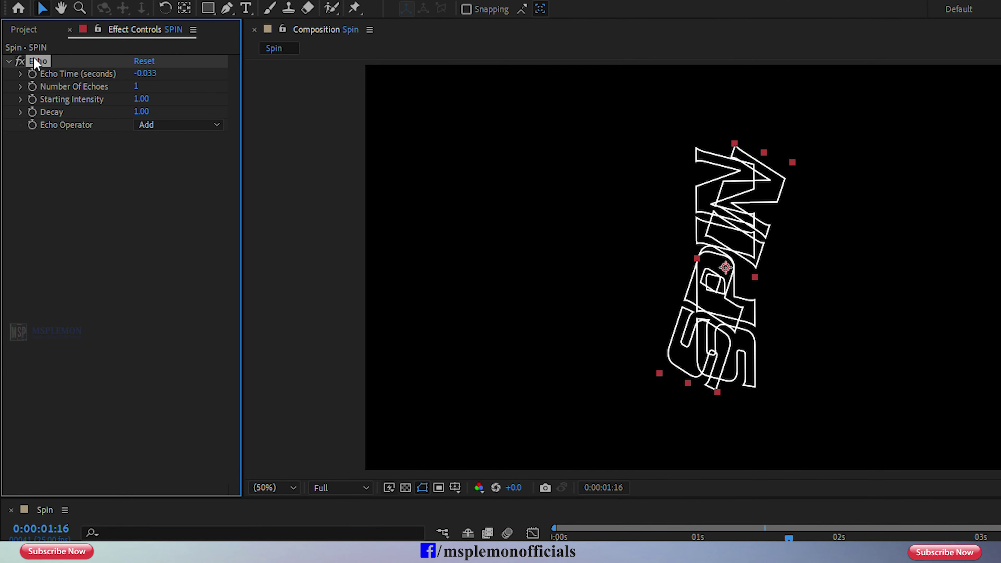
Set Echo Time -0.003, 80 echoes, decay 0.93 and Composite In Back.
left_click(149, 74)
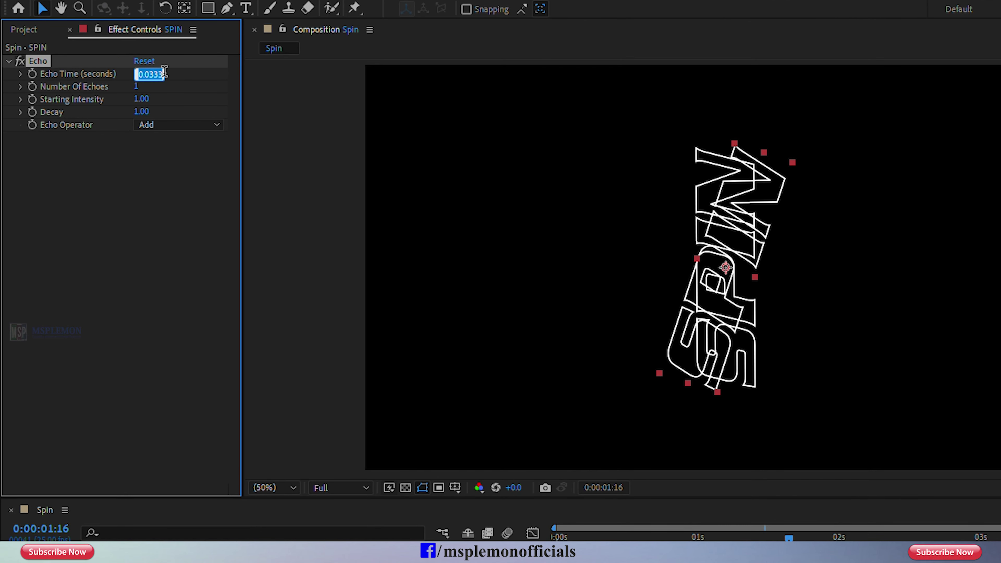
left_click(143, 52)
type("0.003")
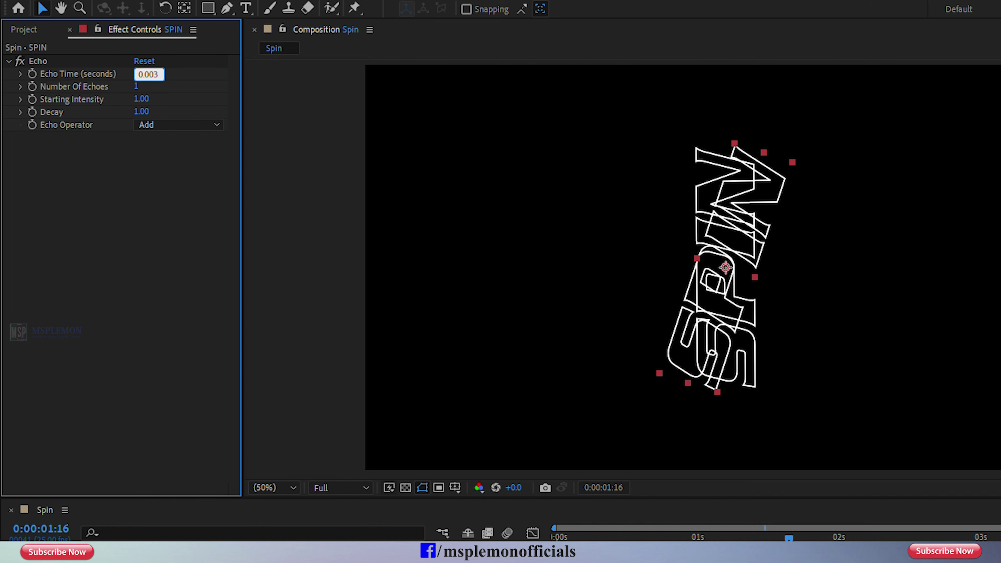
type("-0.003")
key("Return")
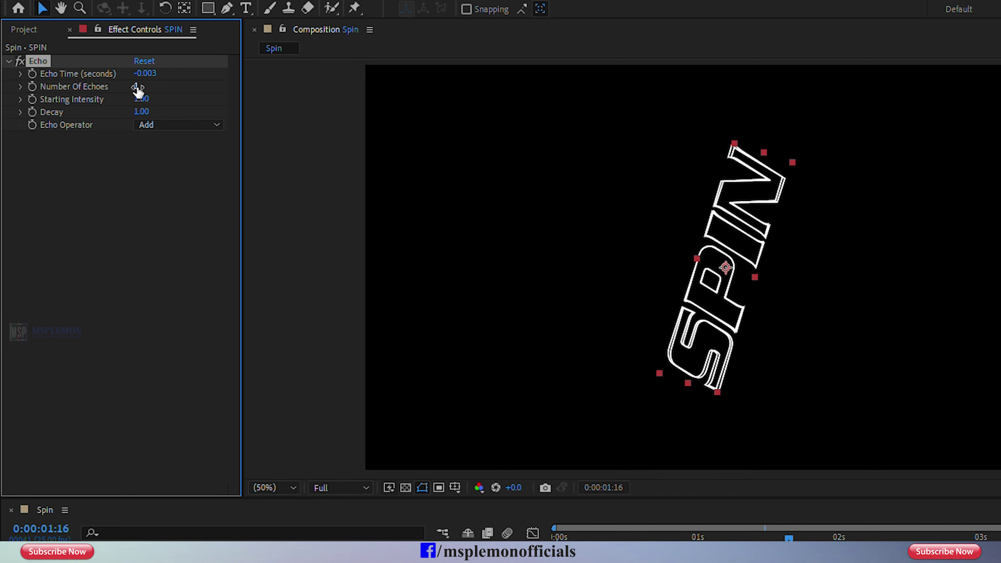
left_click(136, 87)
type("80")
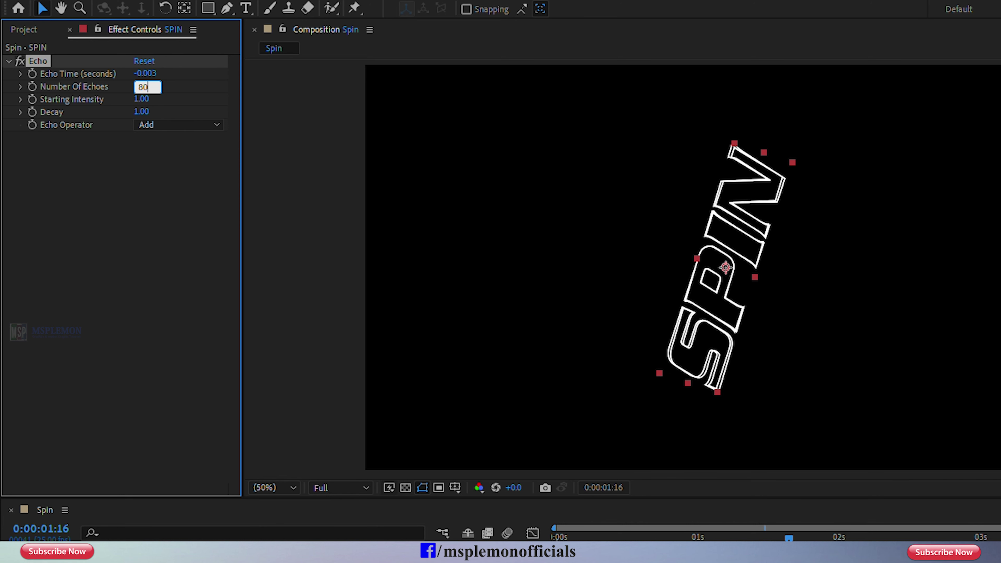
key("Return")
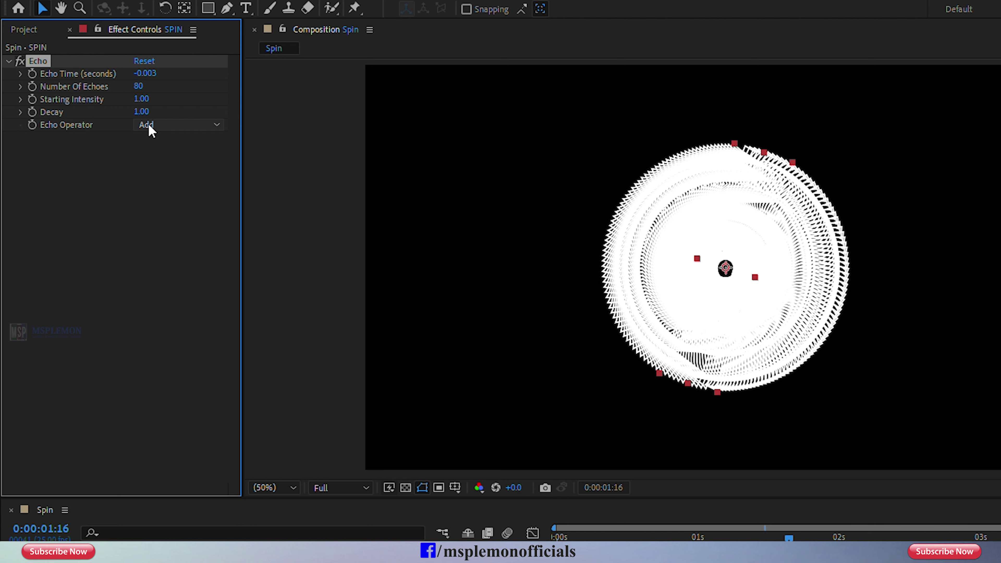
left_click(140, 112)
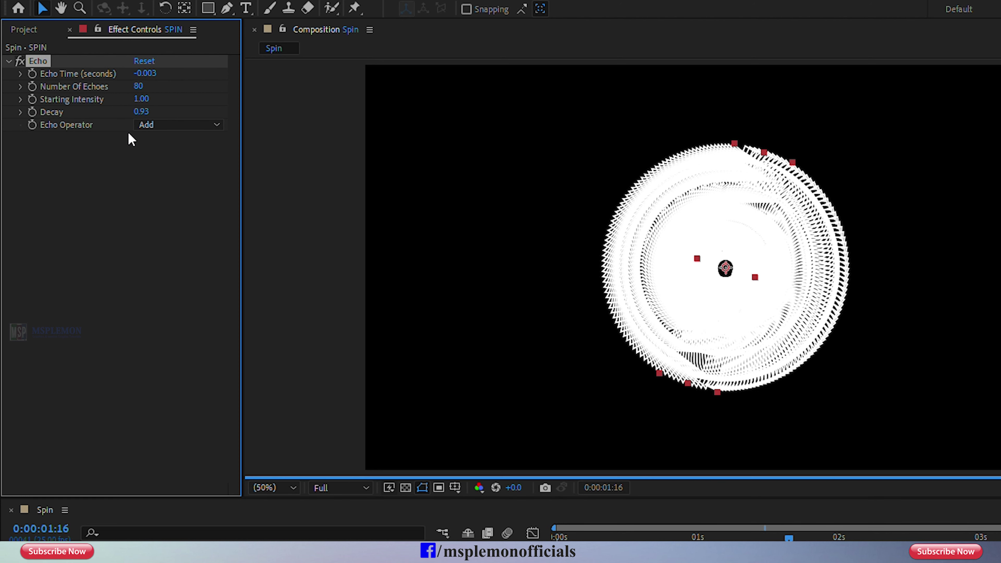
left_click(149, 132)
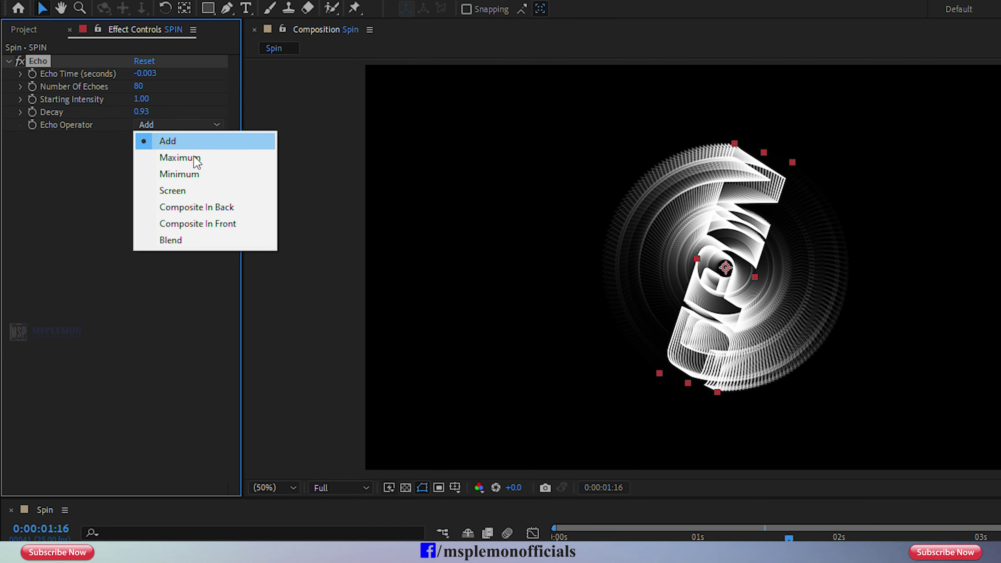
left_click(226, 208)
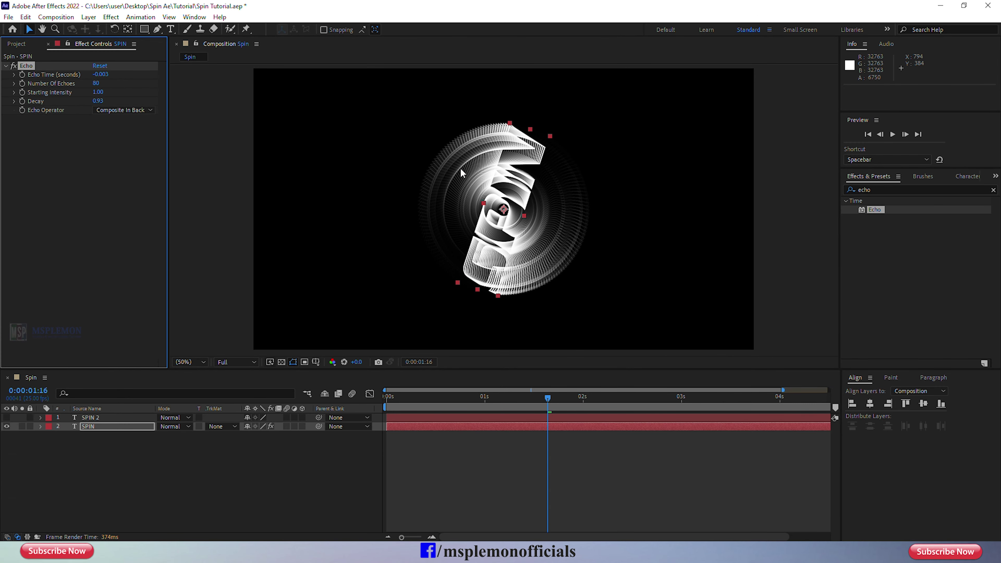
Make SPIN 2 visible again and change its text fill to black.
left_click(7, 417)
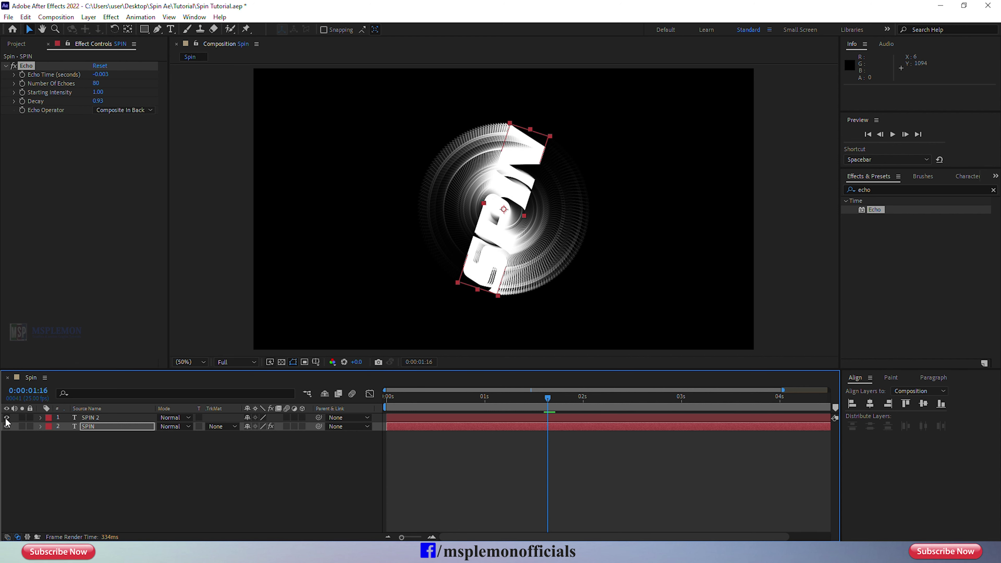
left_click(94, 417)
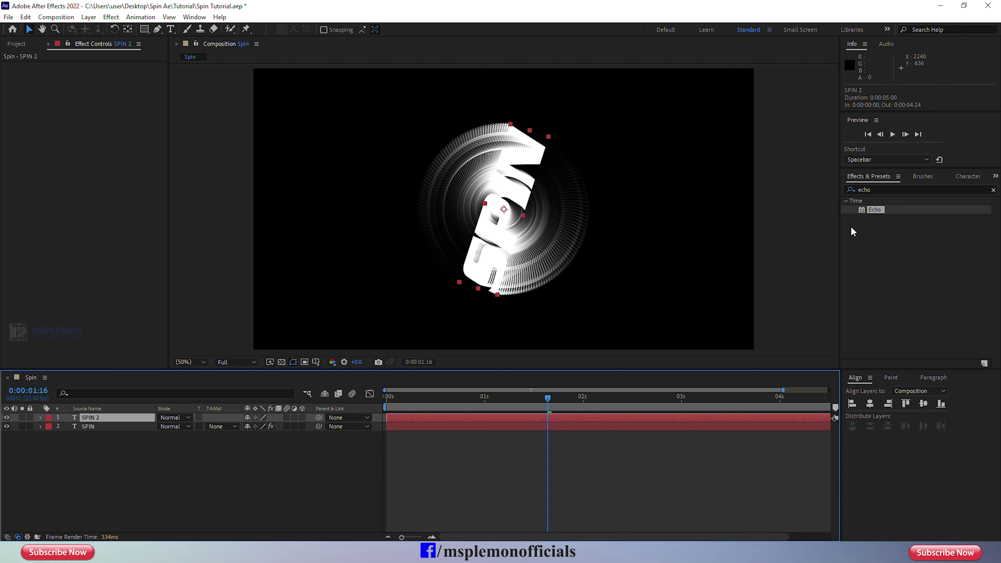
left_click(965, 177)
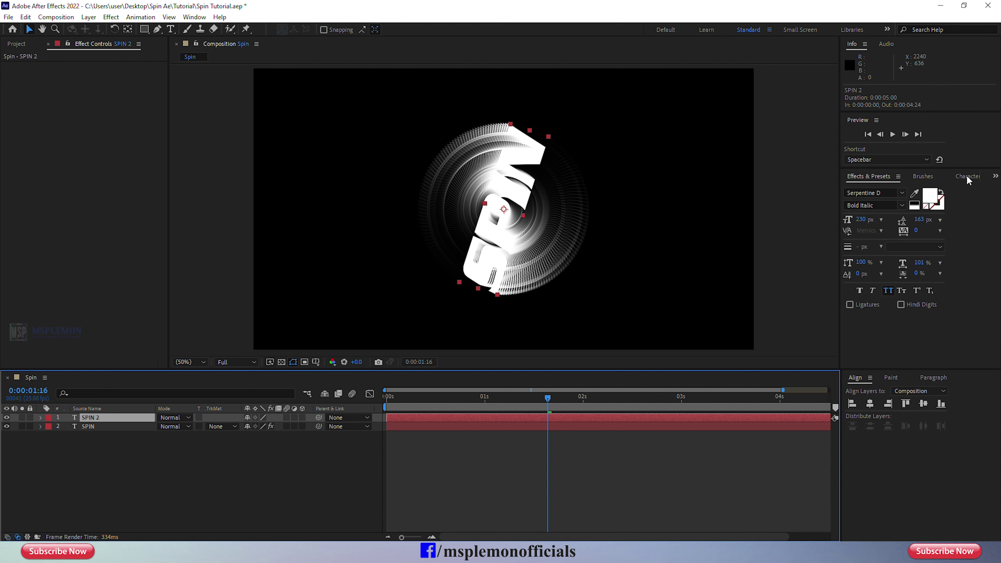
left_click(929, 199)
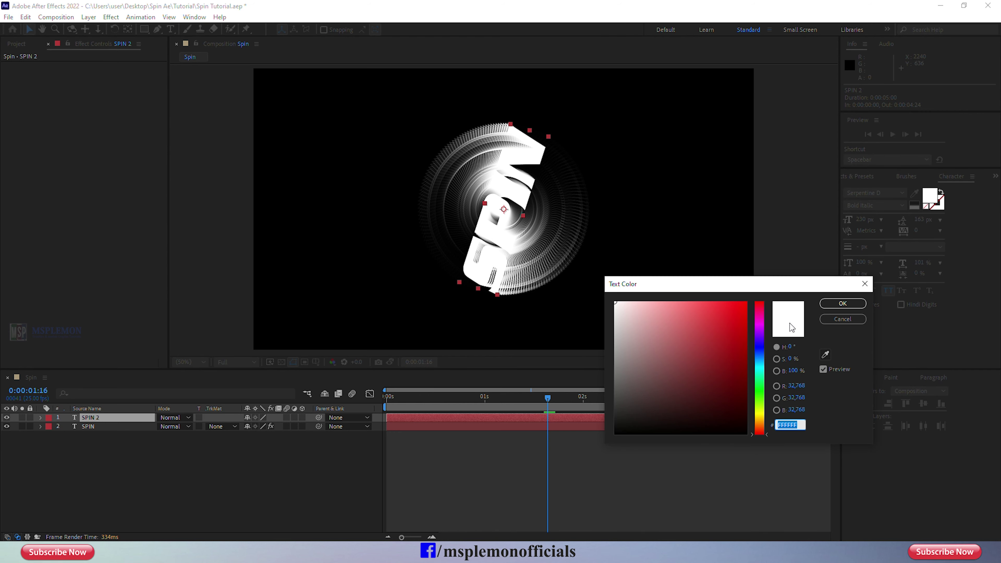
left_click_drag(627, 429, 609, 437)
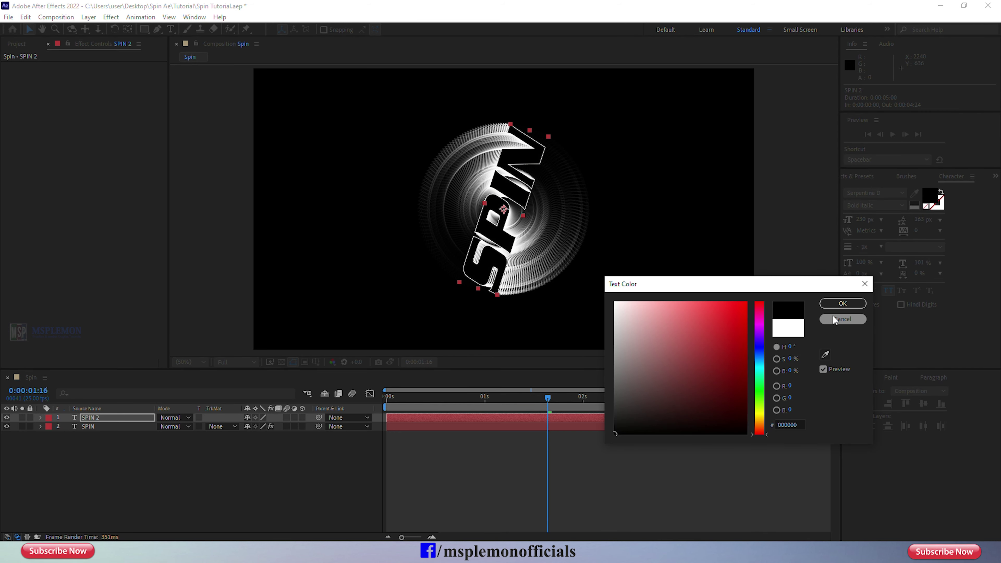
left_click(841, 304)
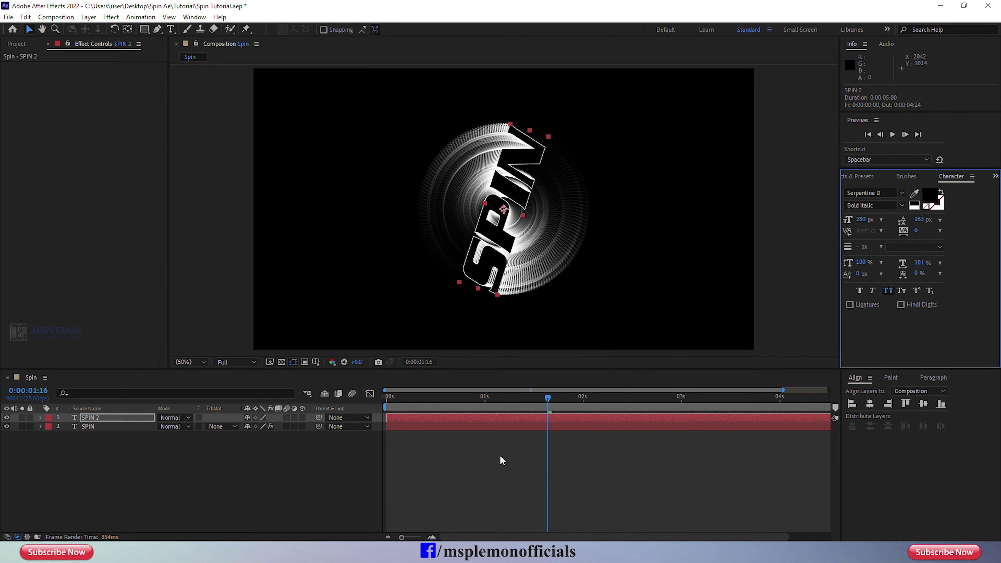
left_click(495, 426)
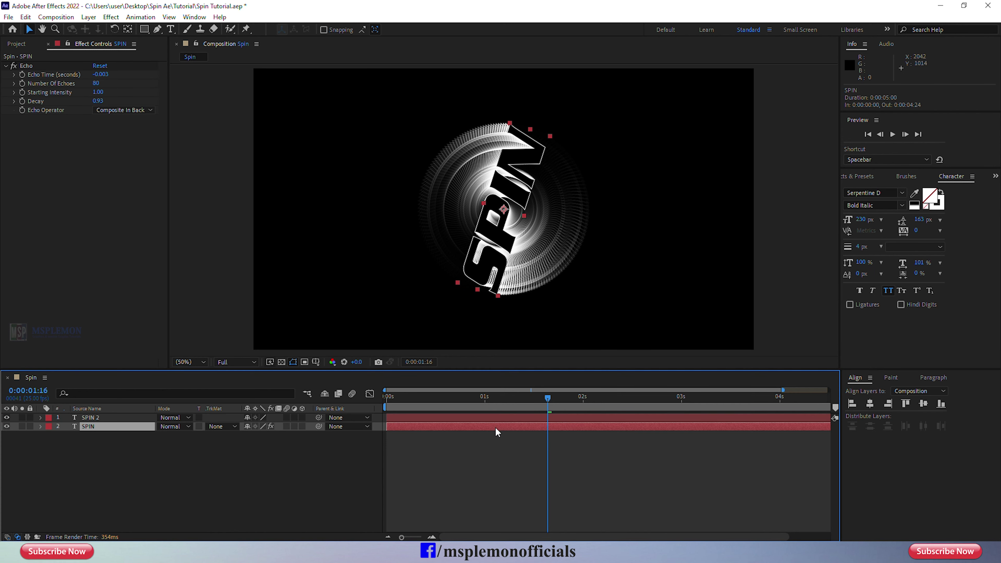
Switch on Motion Blur for both the SPIN and SPIN 2 layers.
left_click(287, 427)
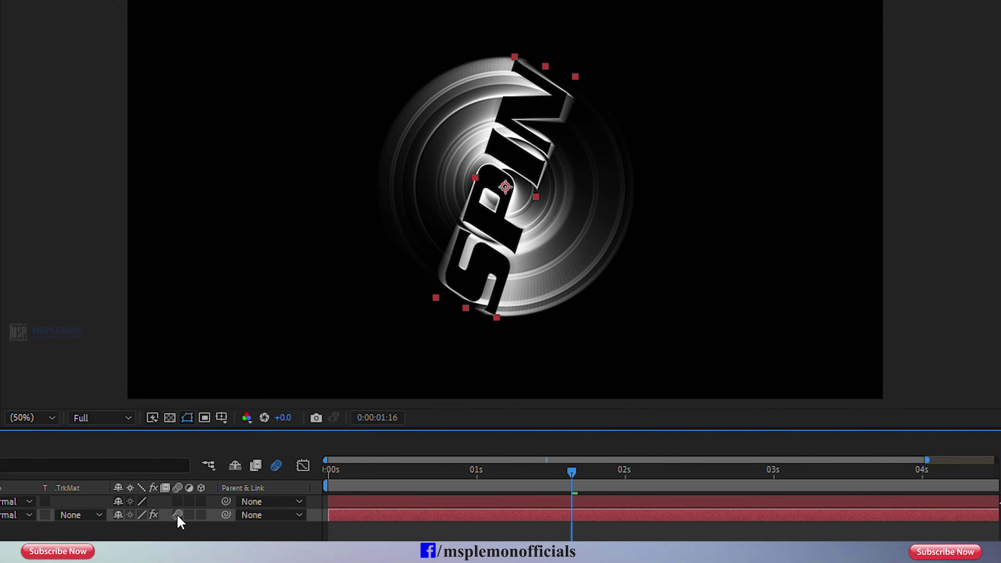
left_click(178, 514)
left_click(178, 515)
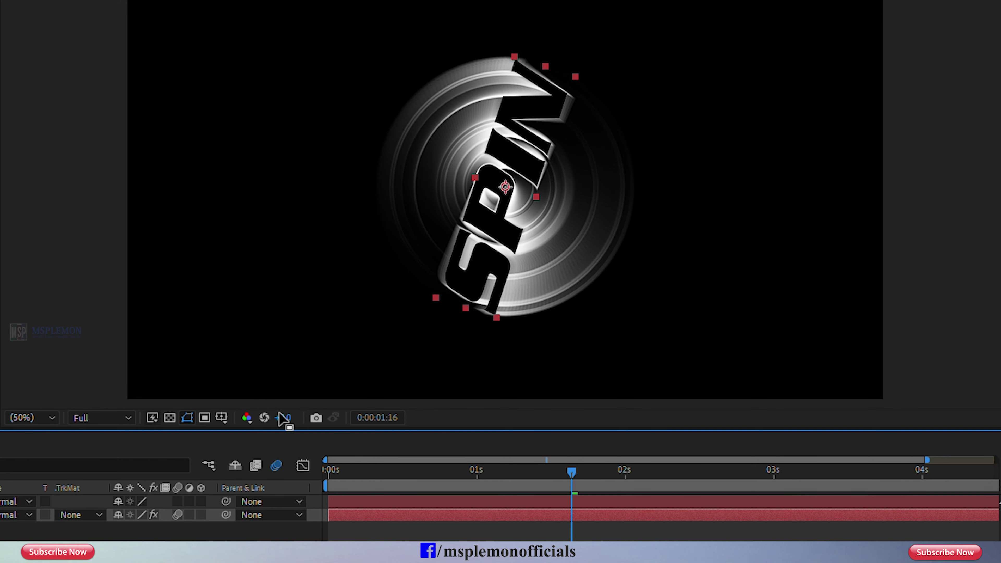
left_click(178, 502)
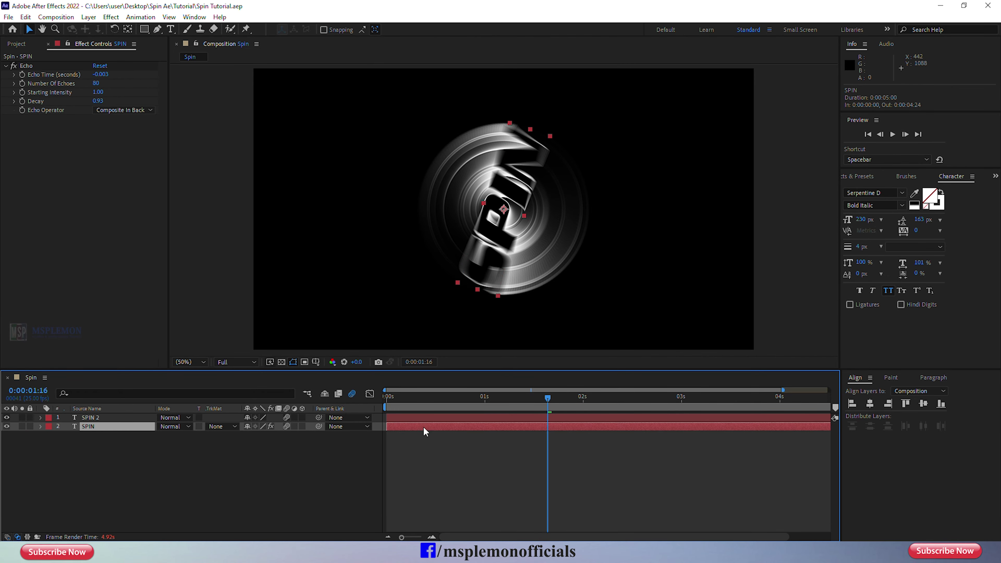
left_click(858, 176)
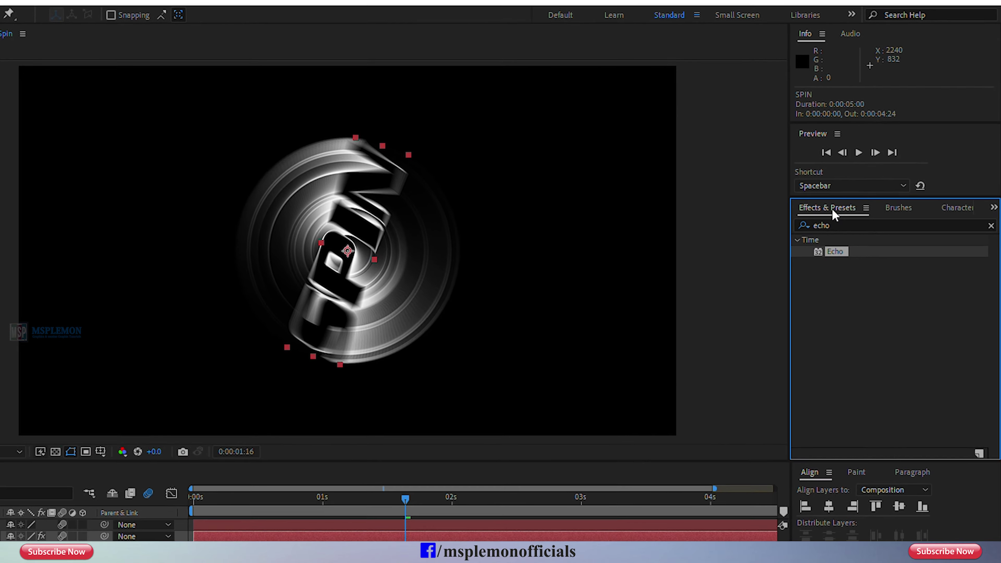
Apply the Gradient Ramp and Glow effects to the SPIN layer.
left_click(990, 240)
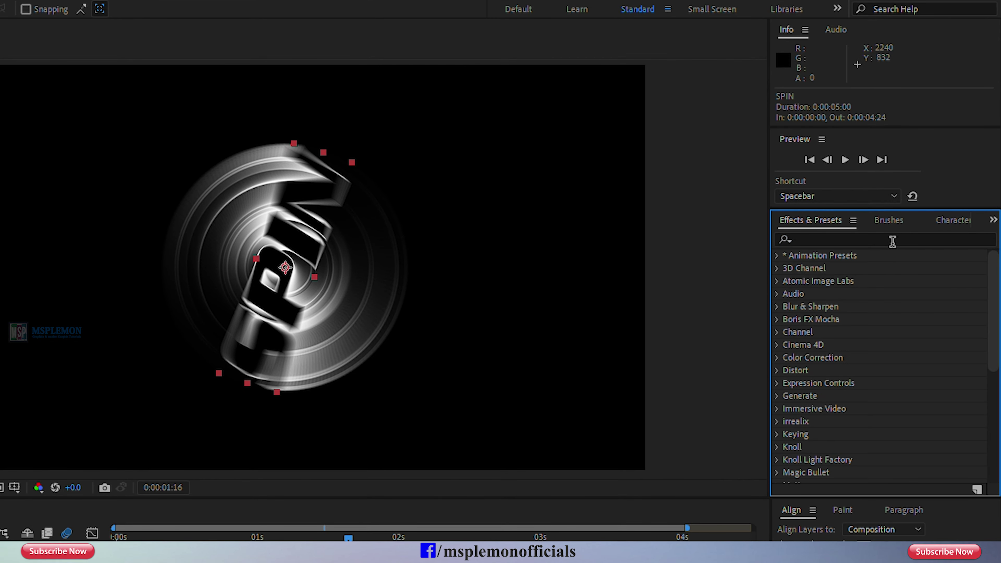
left_click(890, 241)
type("ramp")
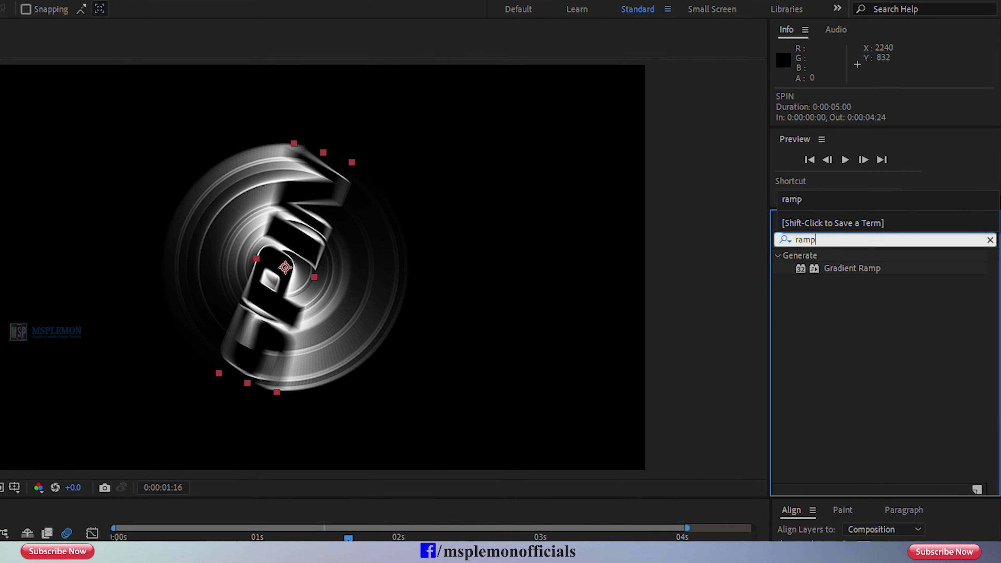
mouse_move(852, 268)
left_mouse_down()
mouse_move(767, 246)
mouse_move(568, 427)
left_mouse_up()
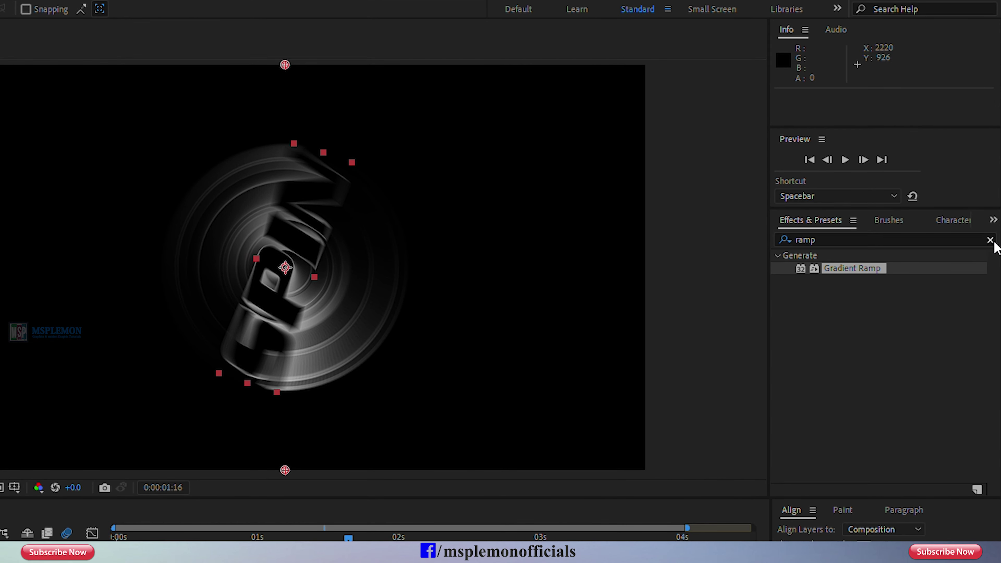
left_click(990, 240)
type("glow")
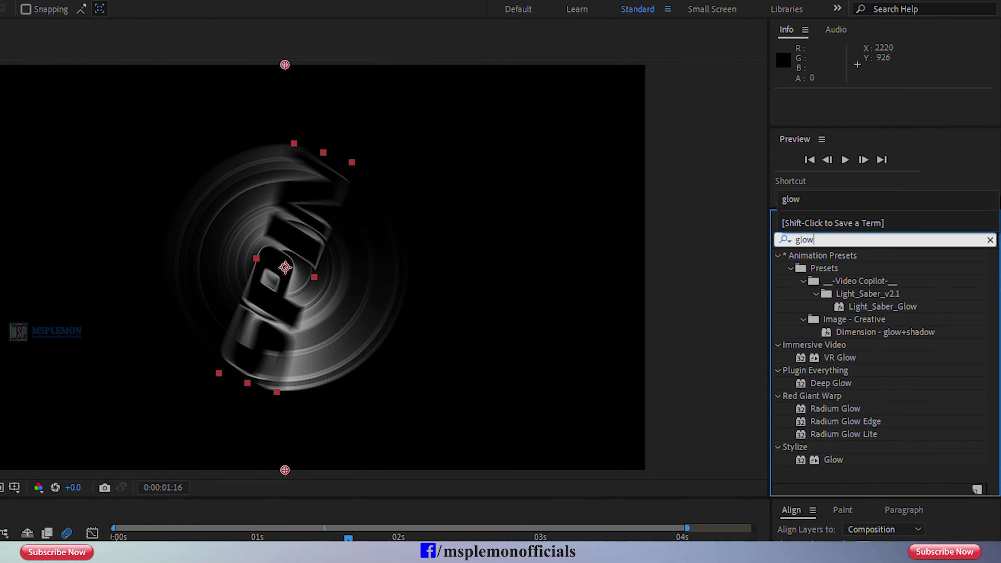
left_click(830, 461)
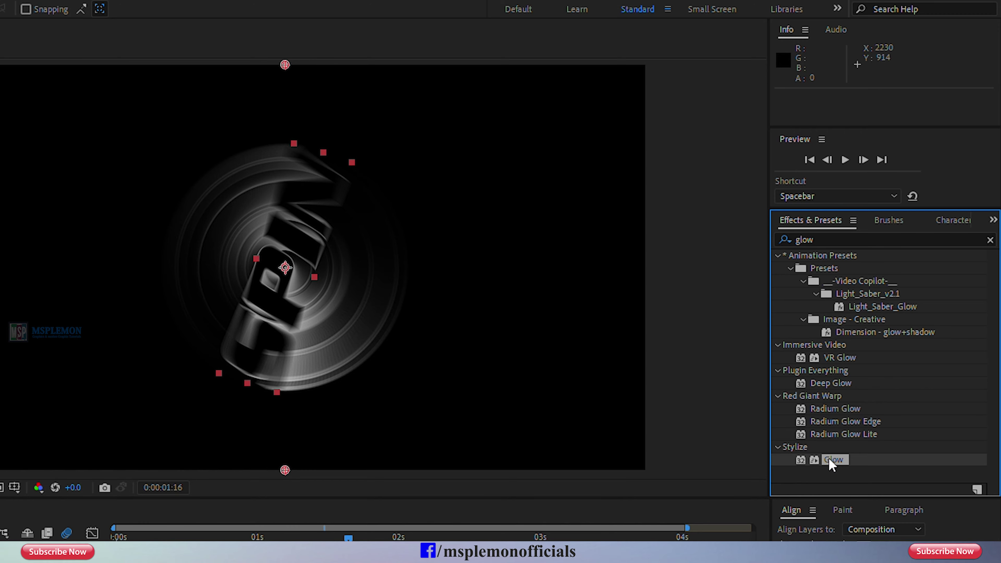
left_click_drag(835, 461, 643, 431)
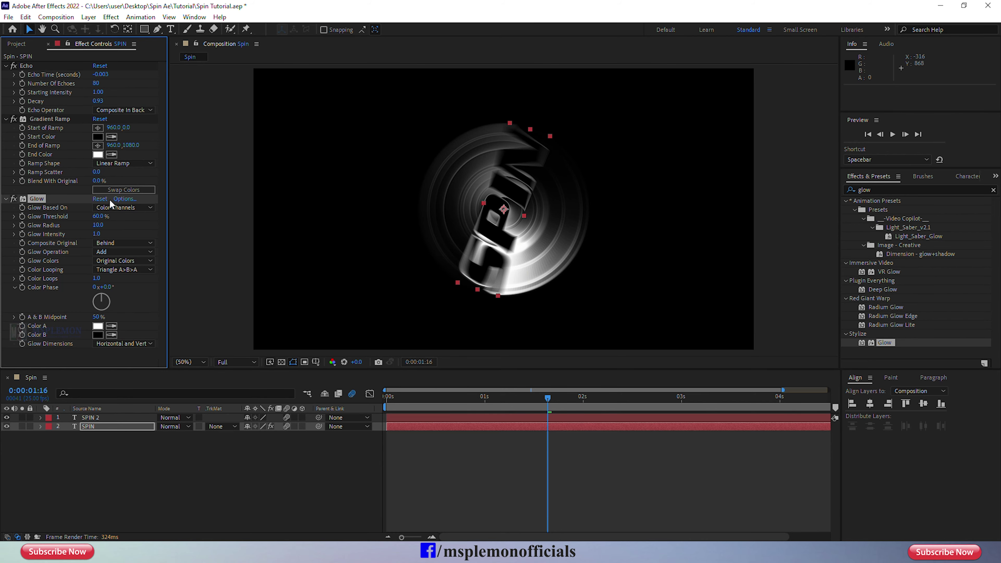
Set the Gradient Ramp start colour to red FF0000 and the end colour to vivid blue 1200FF.
left_click(49, 118)
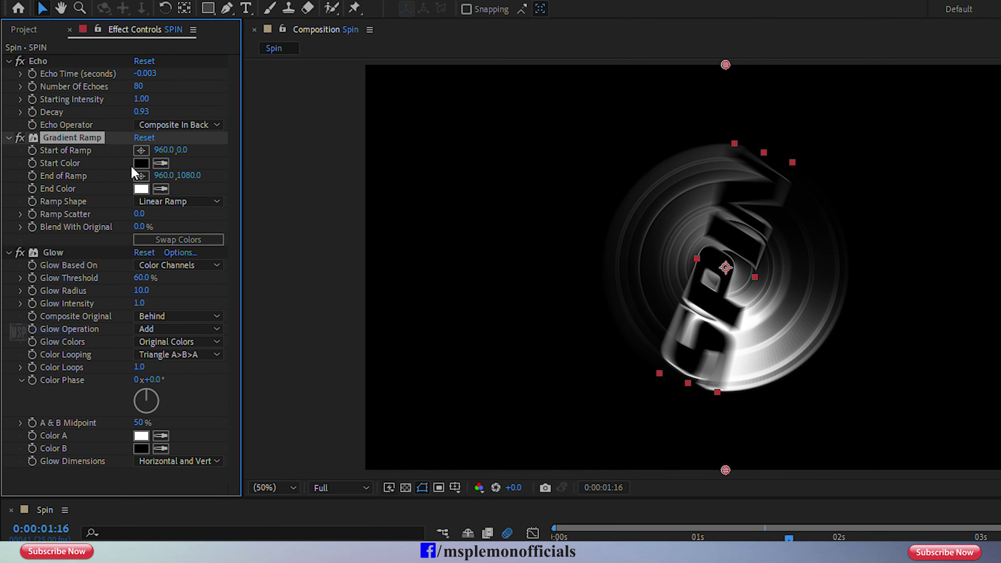
left_click(142, 164)
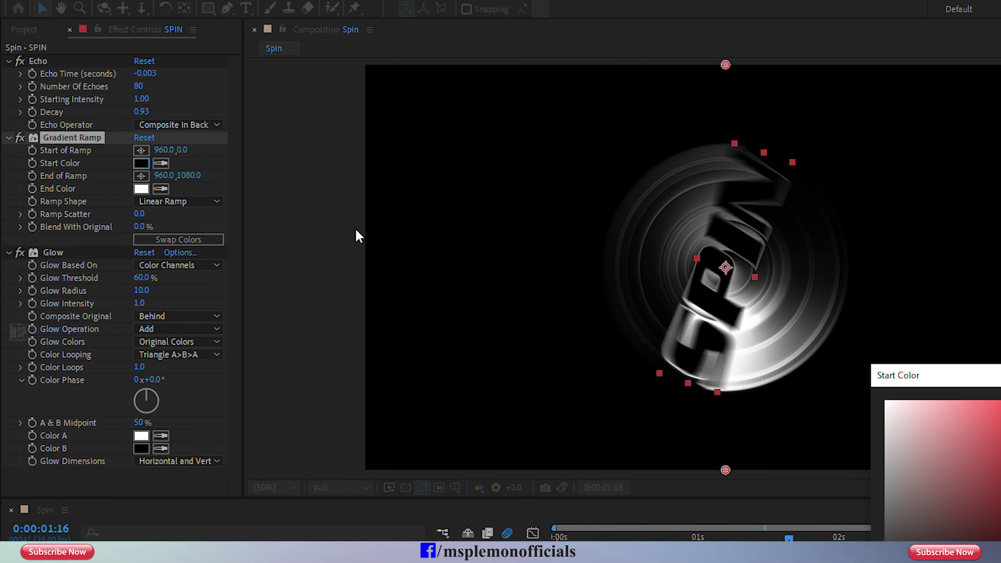
type("FF0000")
key("Tab")
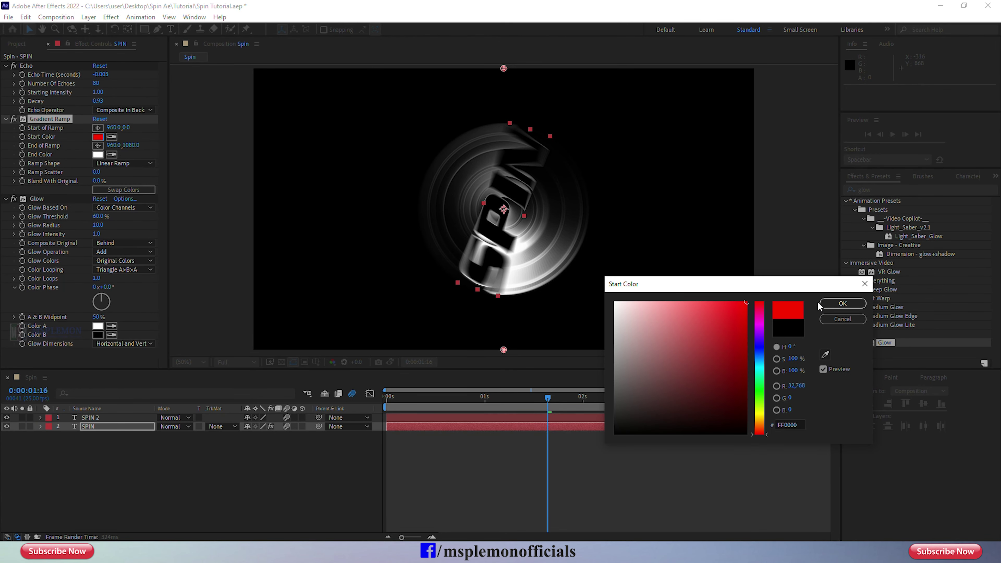
left_click(828, 304)
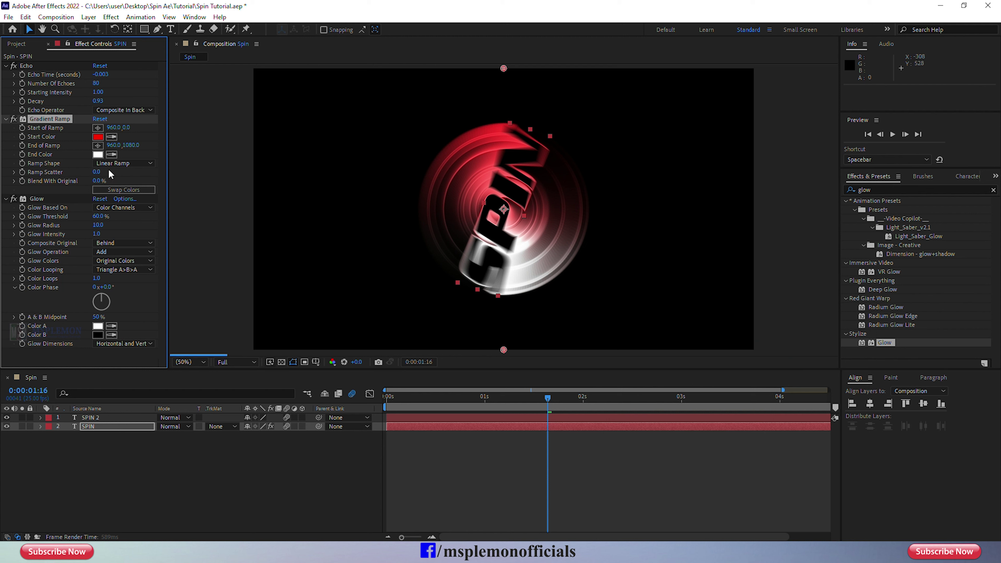
left_click(98, 154)
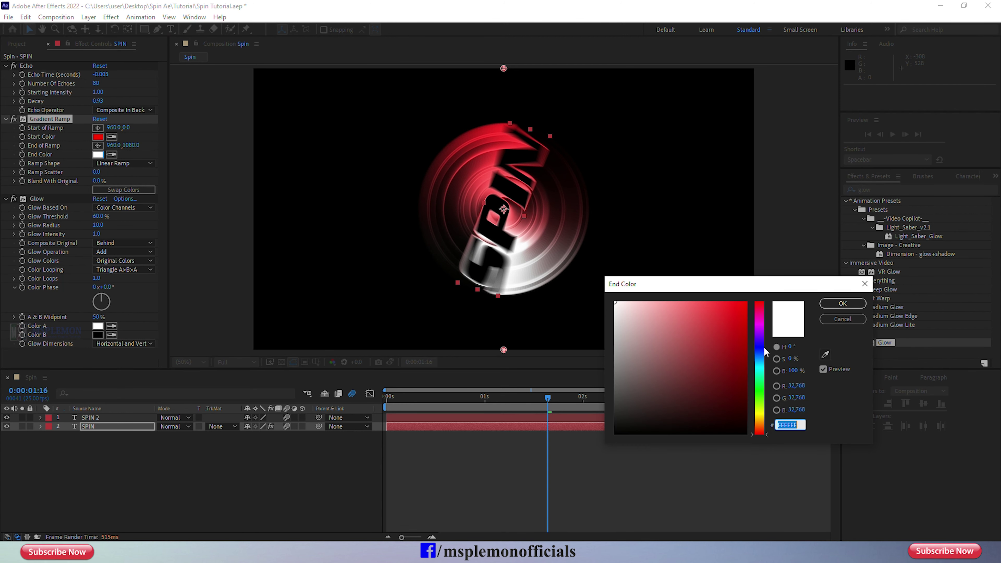
left_click(759, 345)
left_click(749, 299)
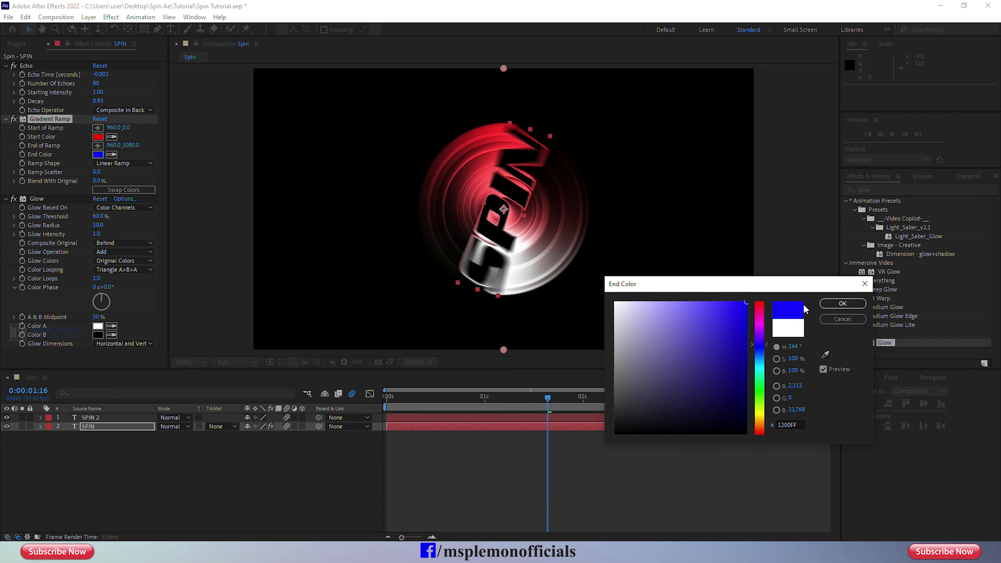
left_click(830, 306)
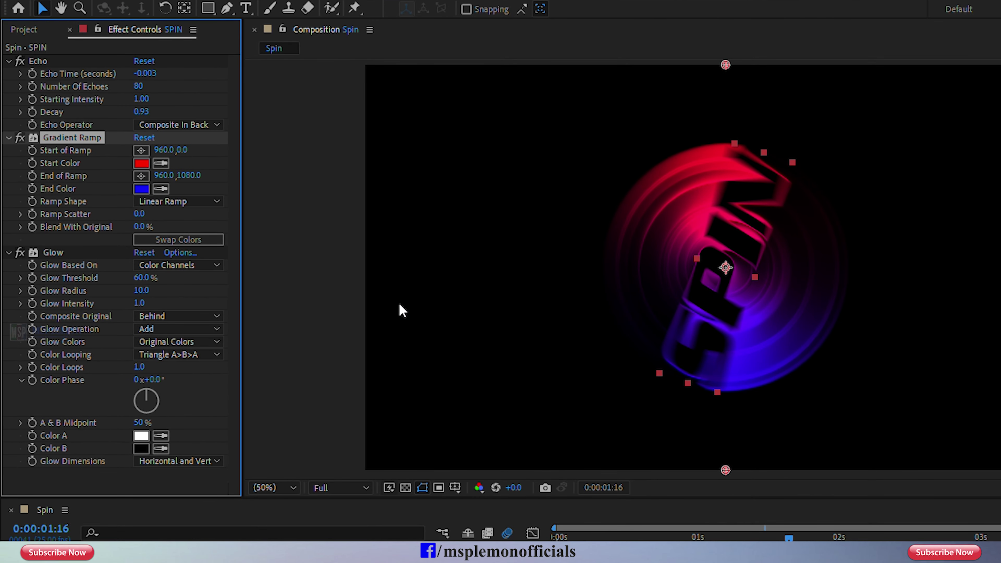
Set Glow Threshold to 49%, Glow Radius to 269 and Glow Intensity to 2.2.
left_click(57, 254)
left_click(142, 279)
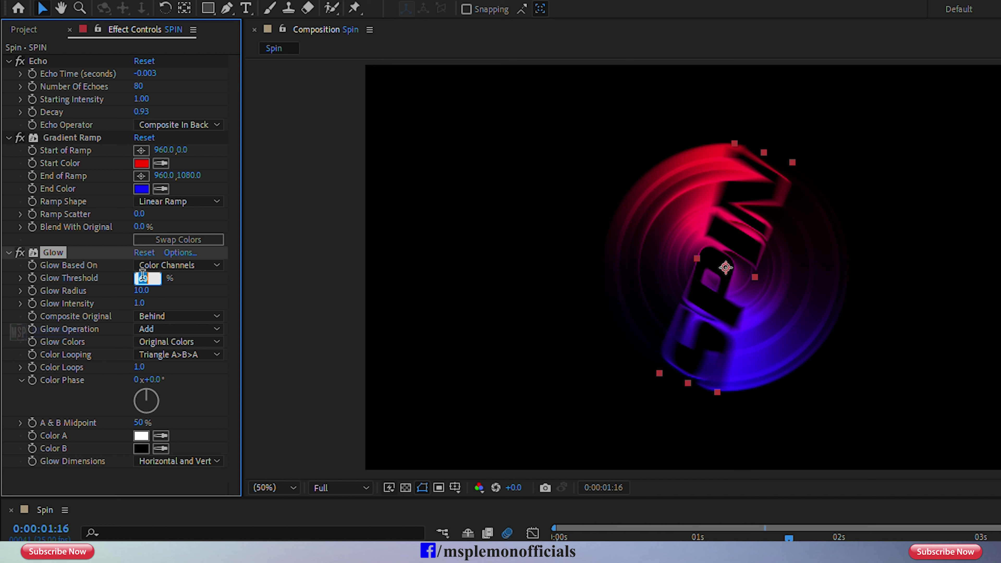
type("49")
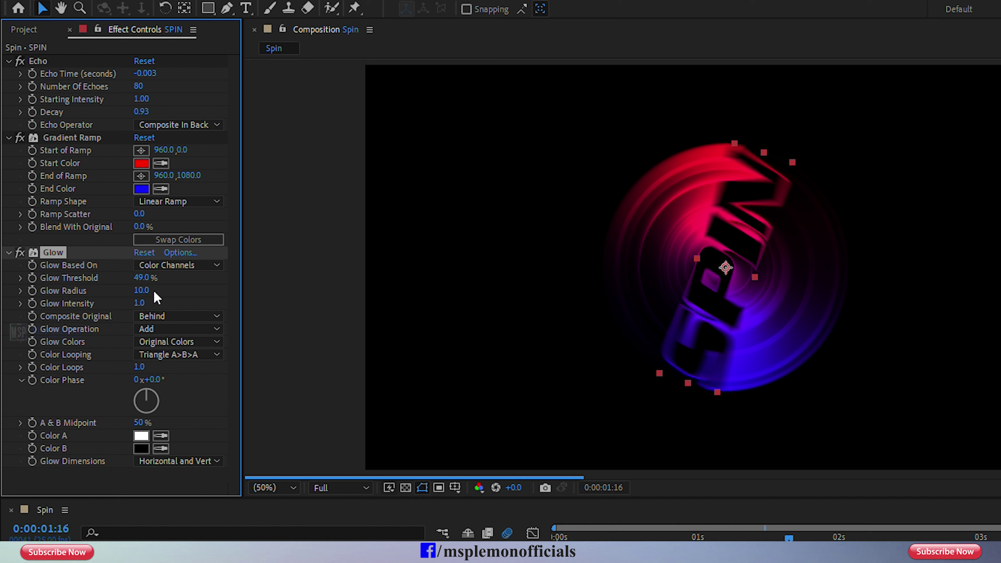
left_click(142, 292)
type("269")
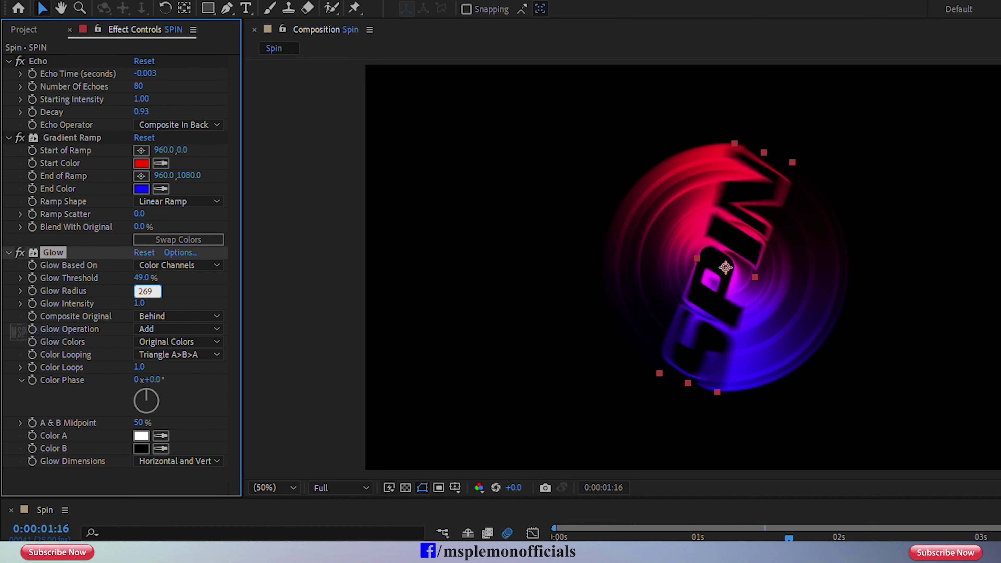
key("Return")
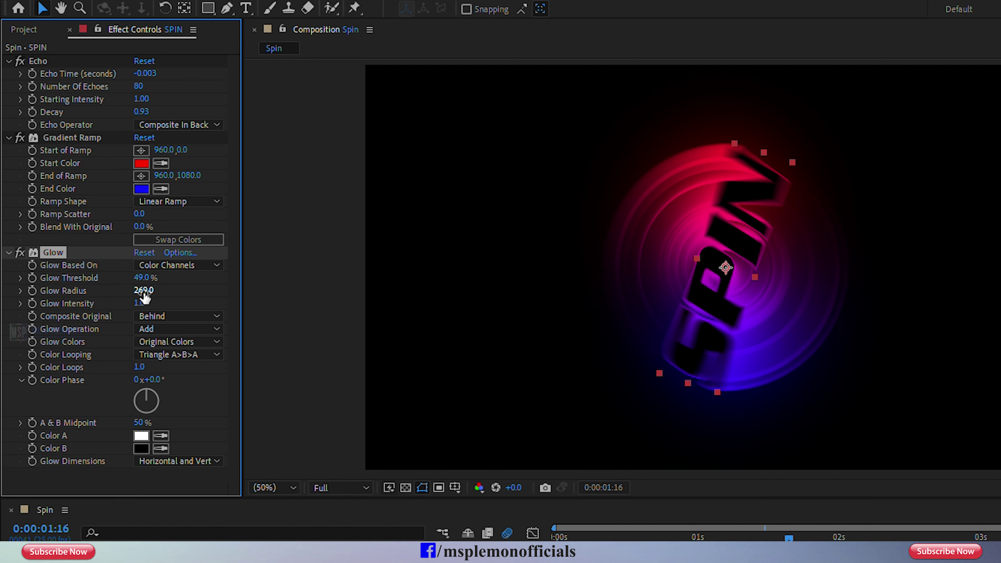
left_click(138, 303)
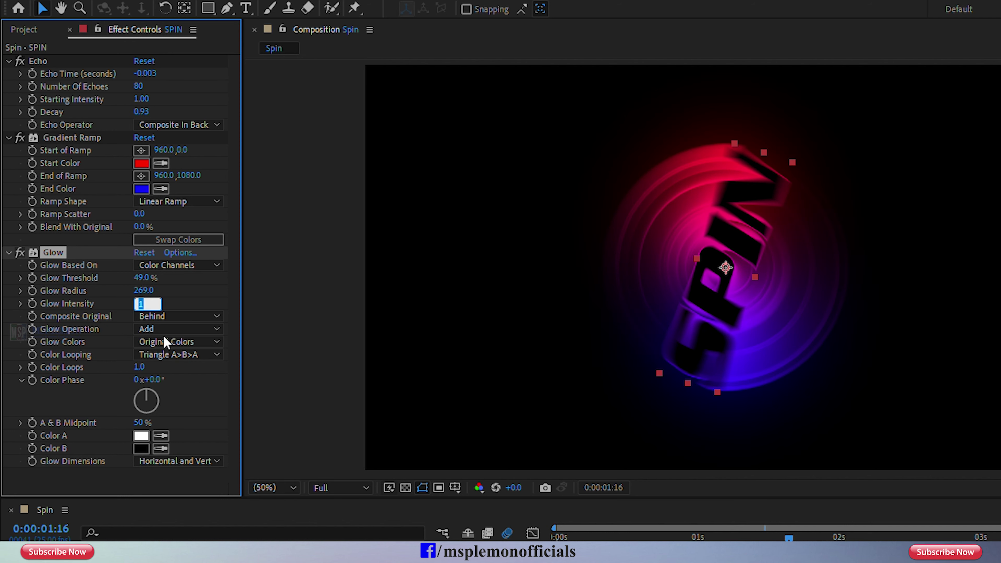
type("2.2")
key("Return")
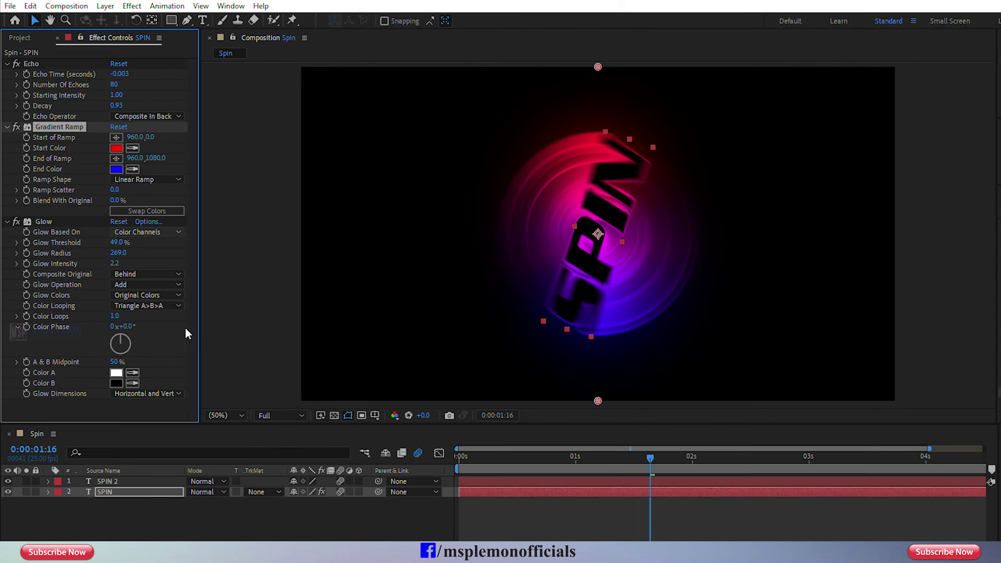
Preview the glowing spin from the start, then zoom the timeline to show all 5 seconds.
left_click(308, 486)
left_click(383, 399)
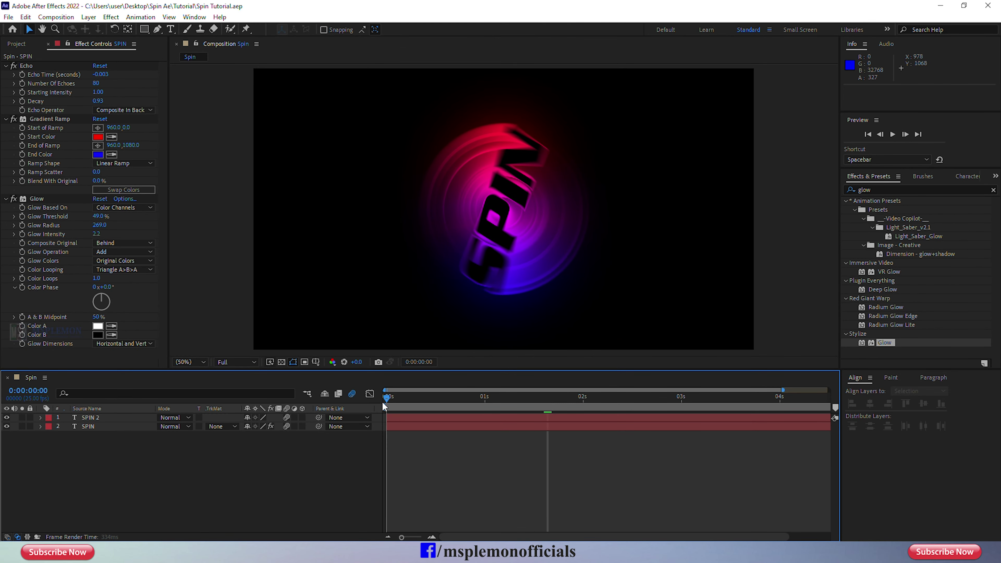
key("space")
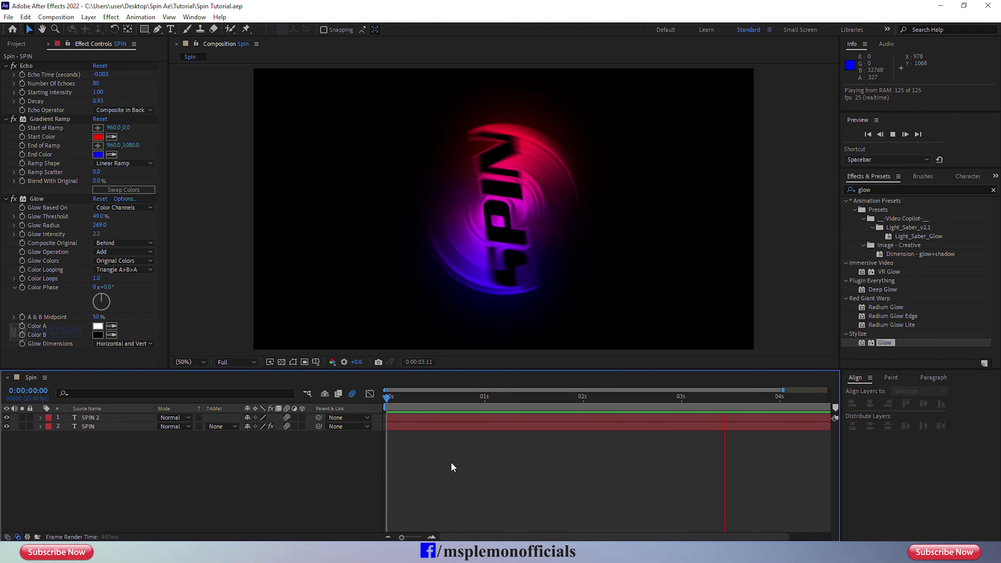
key("space")
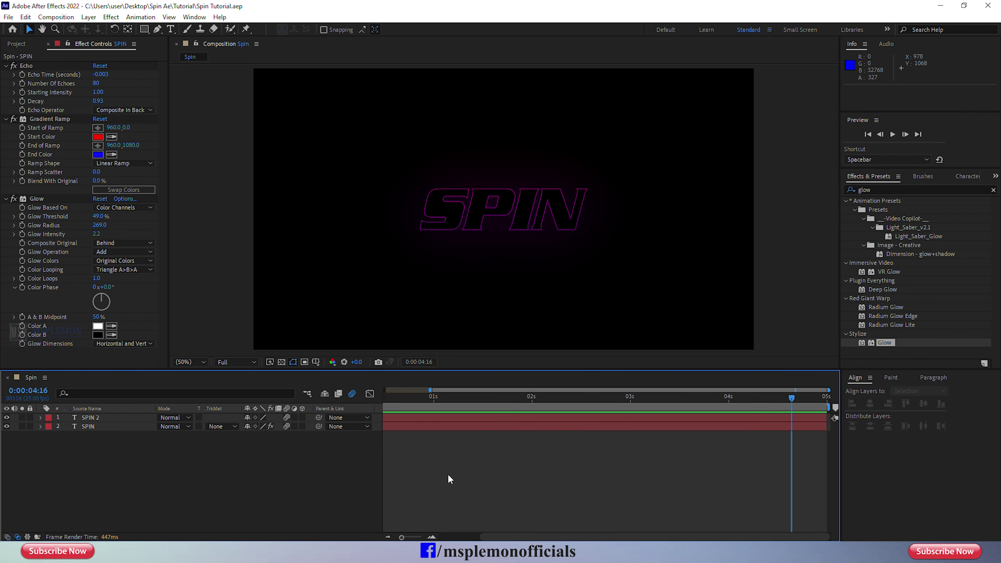
left_click_drag(400, 537, 377, 534)
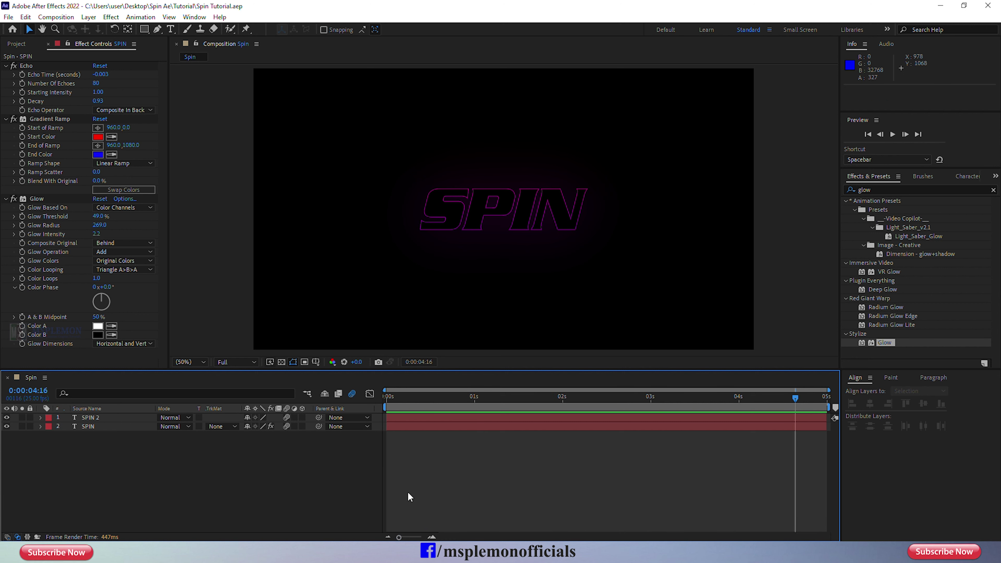
Create a new solid layer named Background.
right_click(419, 478)
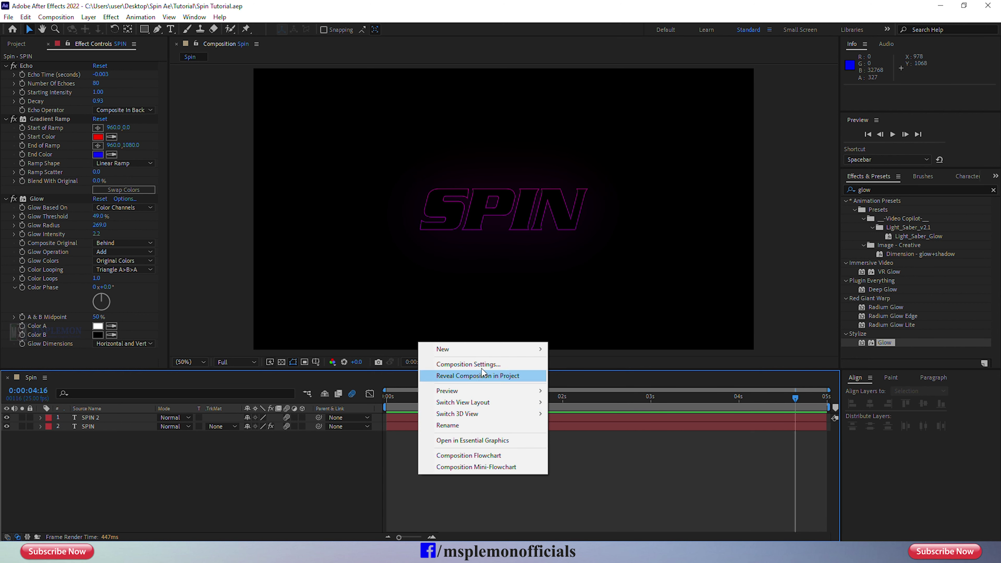
mouse_move(524, 354)
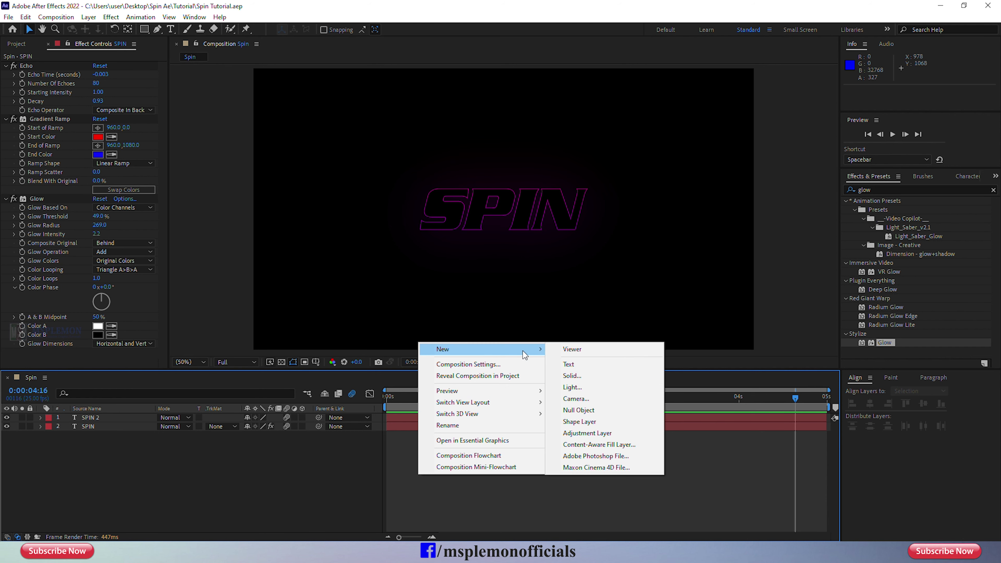
left_click(577, 377)
type("Background")
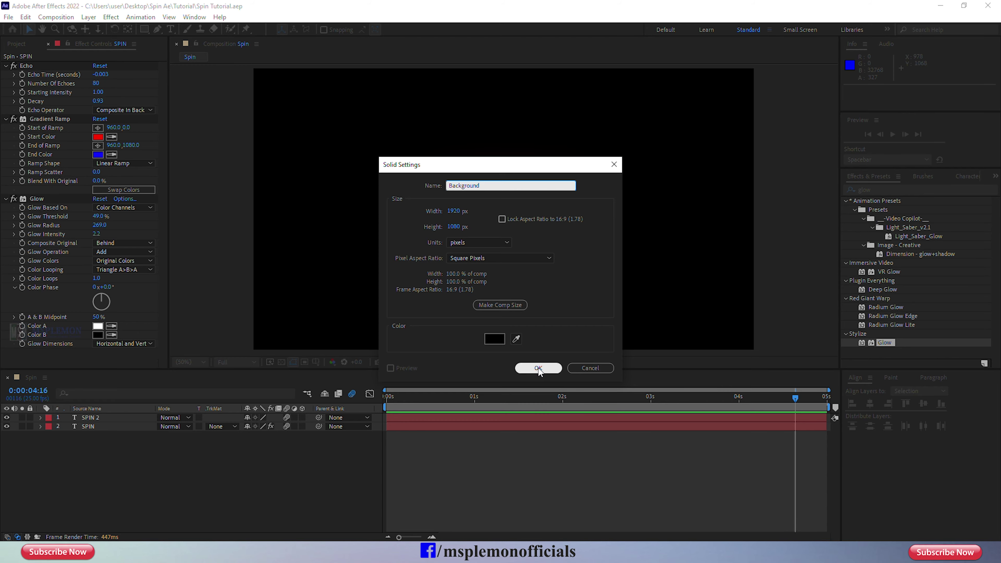
left_click(539, 369)
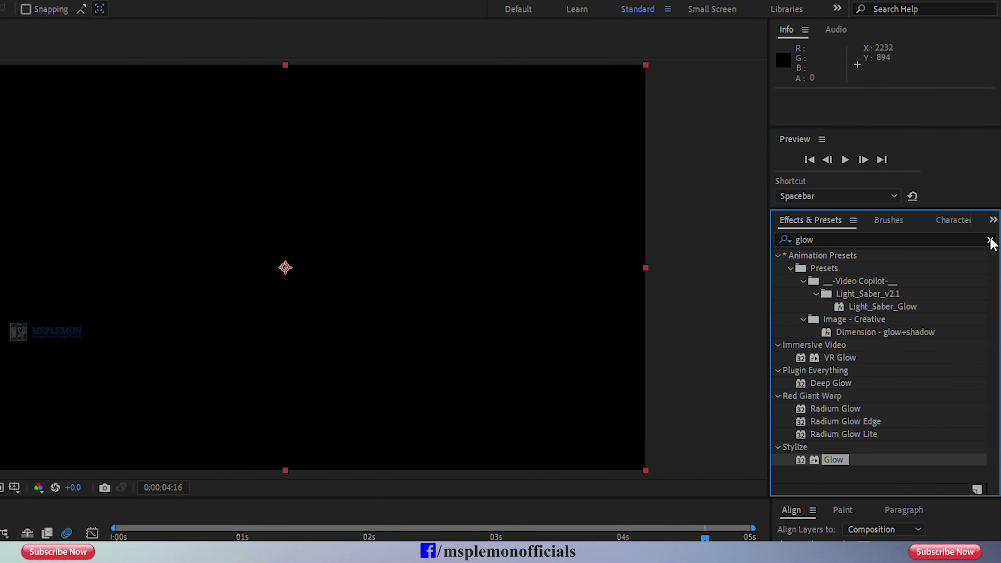
Apply Gradient Ramp to the Background solid and move it beneath the text layers.
left_click(990, 233)
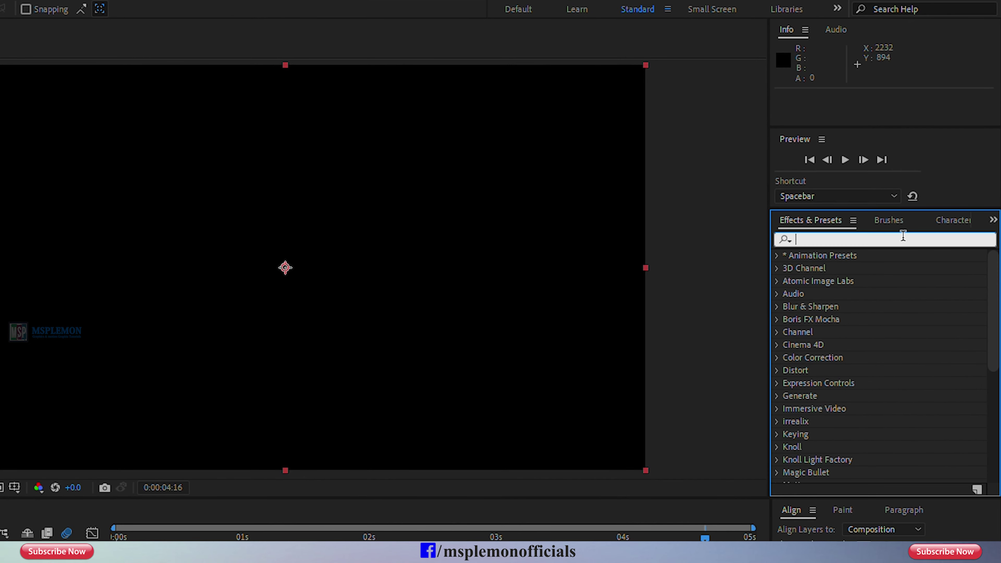
type("ramp")
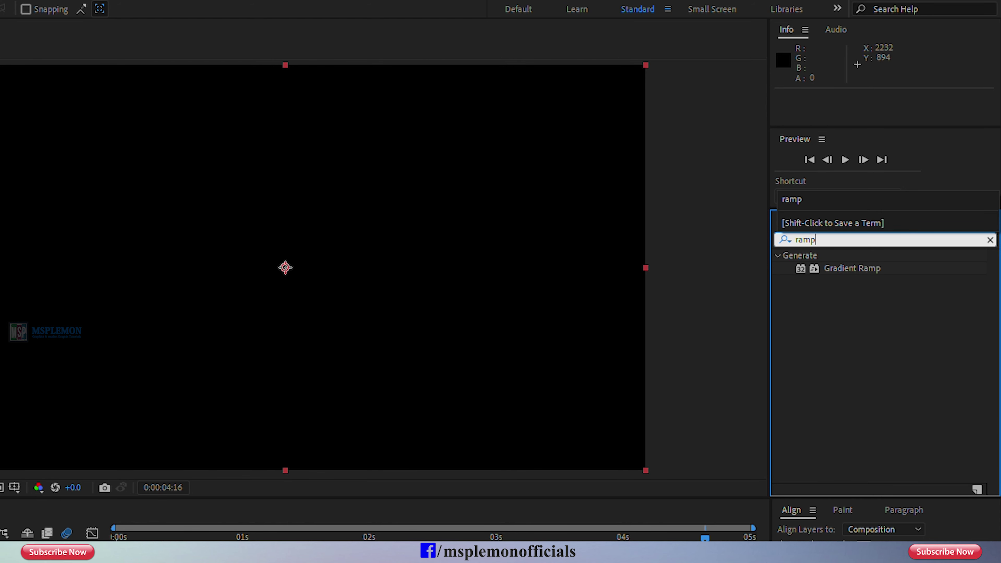
left_click_drag(856, 270, 477, 291)
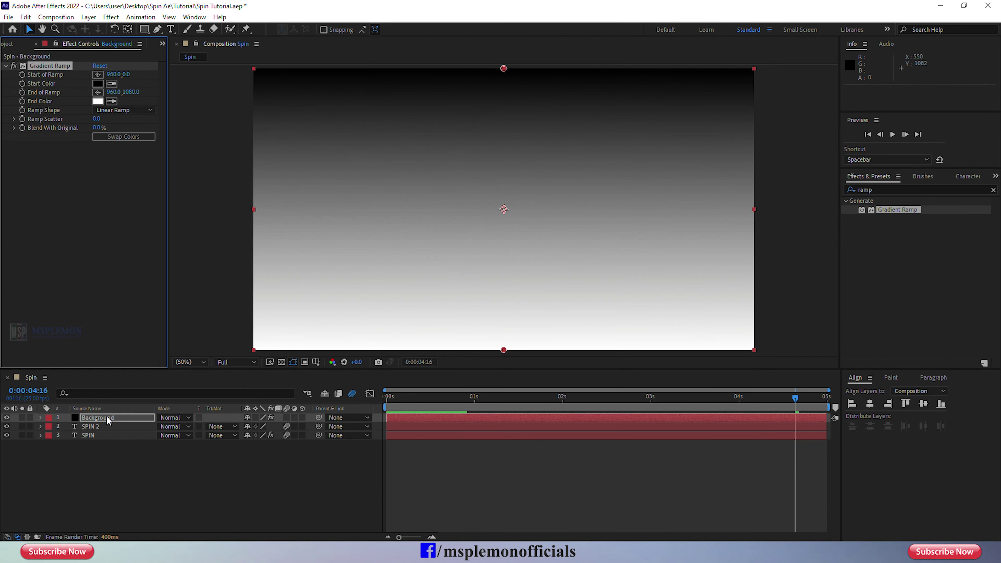
left_click_drag(109, 420, 109, 438)
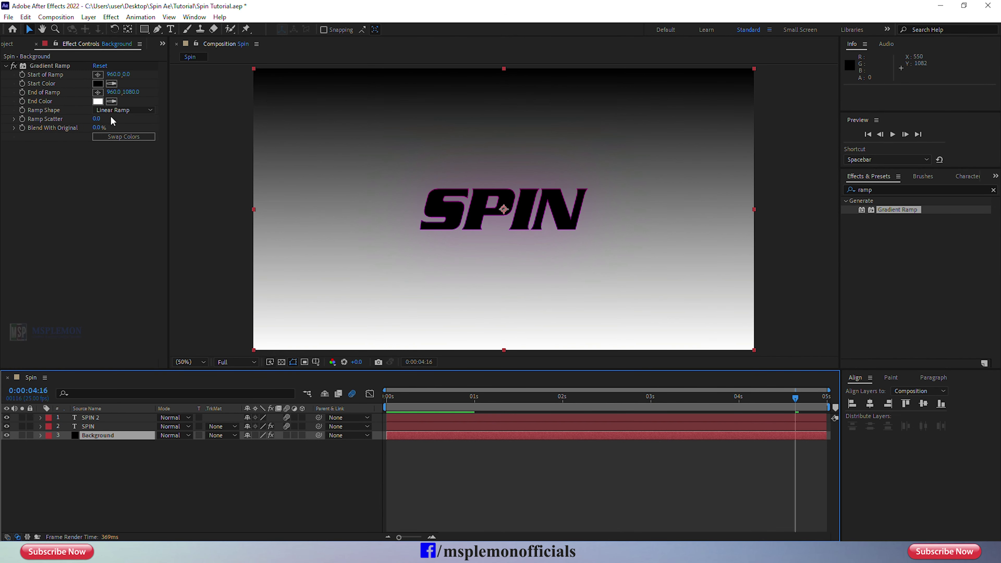
Make the background ramp radial, from dark red 630000 to near-black 151414.
left_click(97, 83)
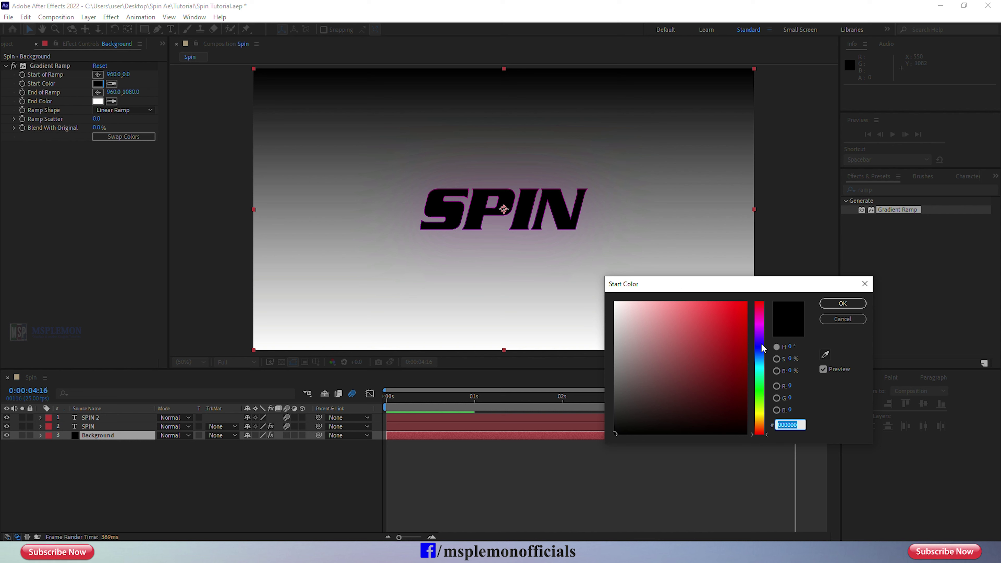
left_click(746, 383)
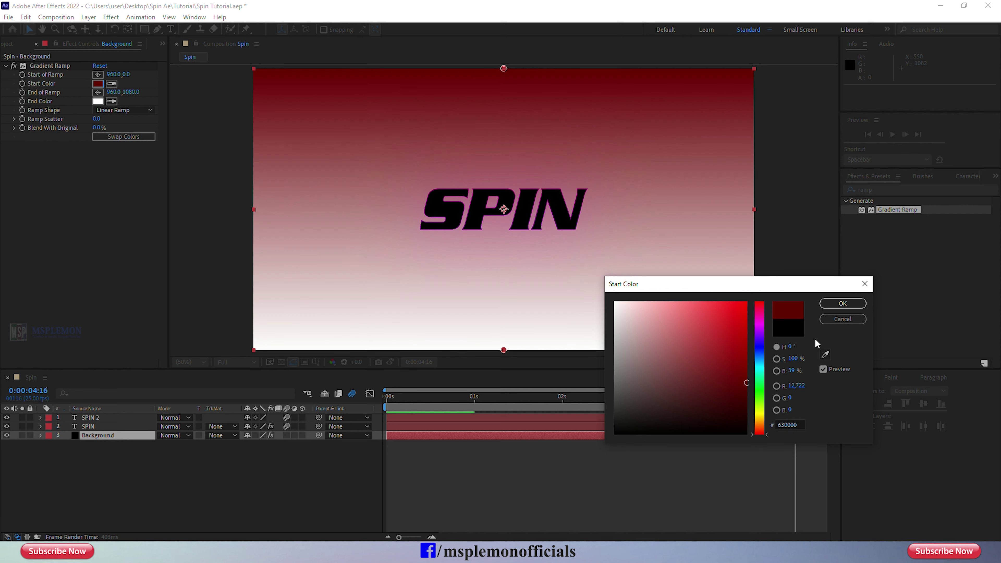
left_click(837, 303)
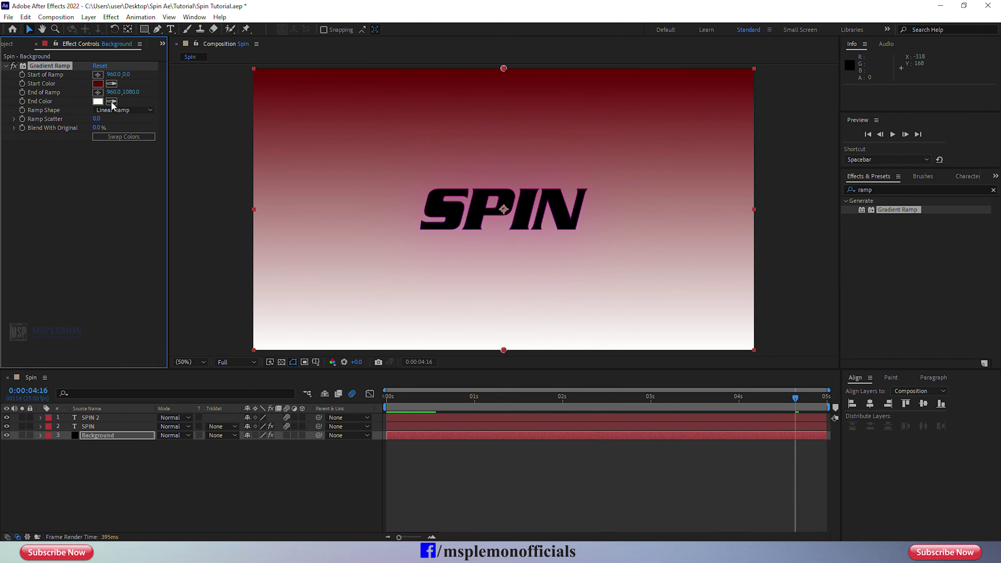
left_click(98, 101)
left_click(615, 433)
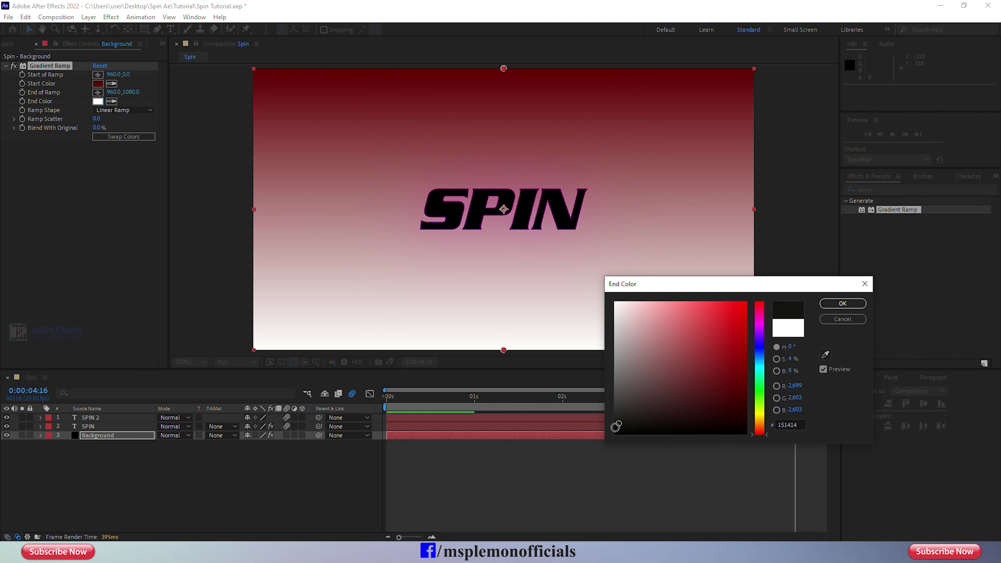
left_click(836, 305)
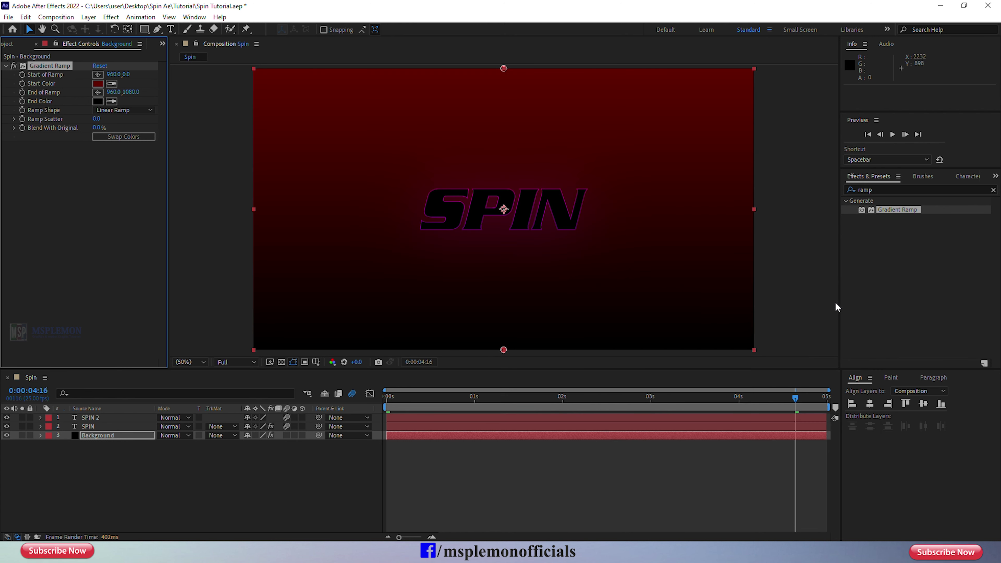
left_click(115, 110)
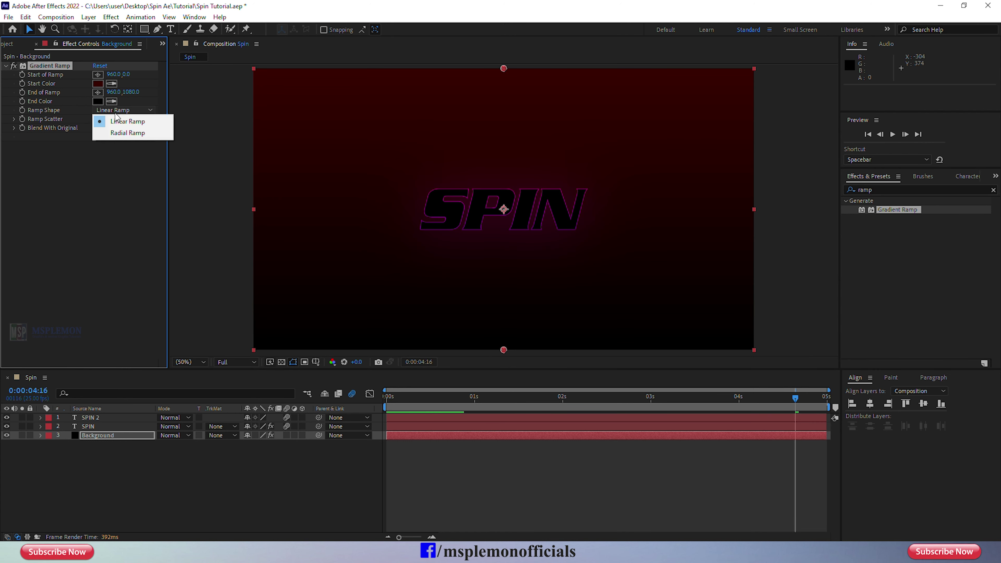
left_click(117, 130)
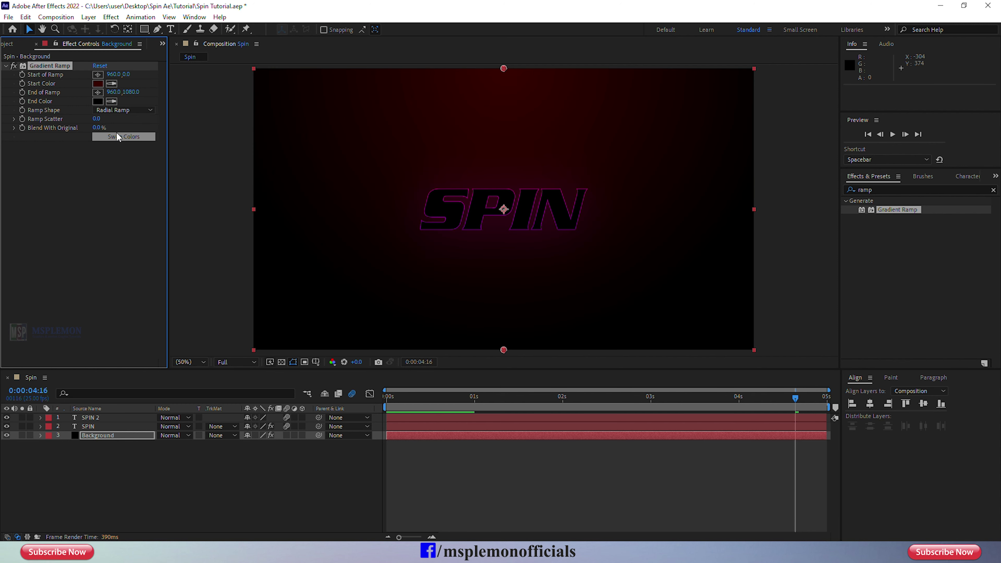
left_click(202, 491)
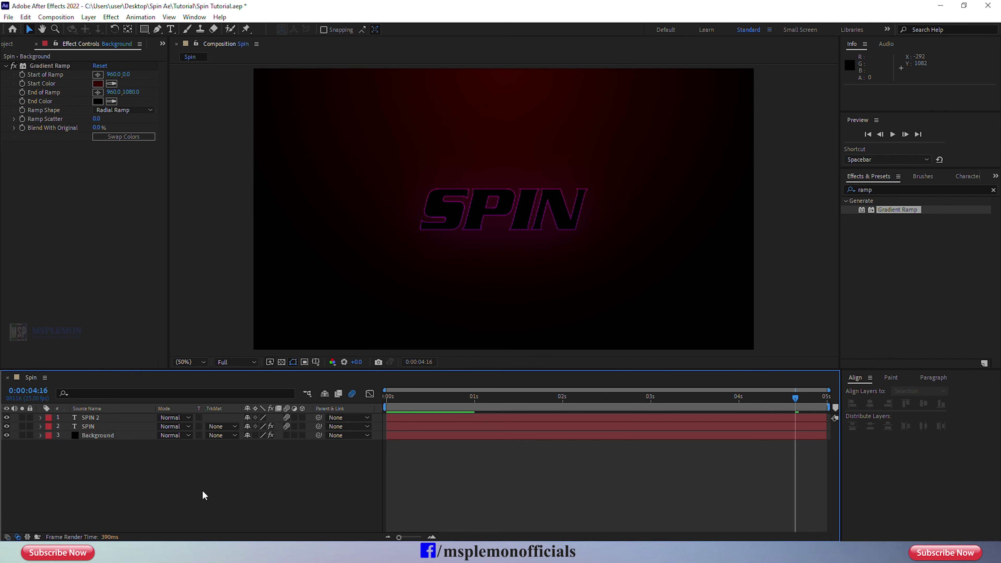
At about one second into the animation, add a new adjustment layer.
left_click_drag(444, 399, 450, 399)
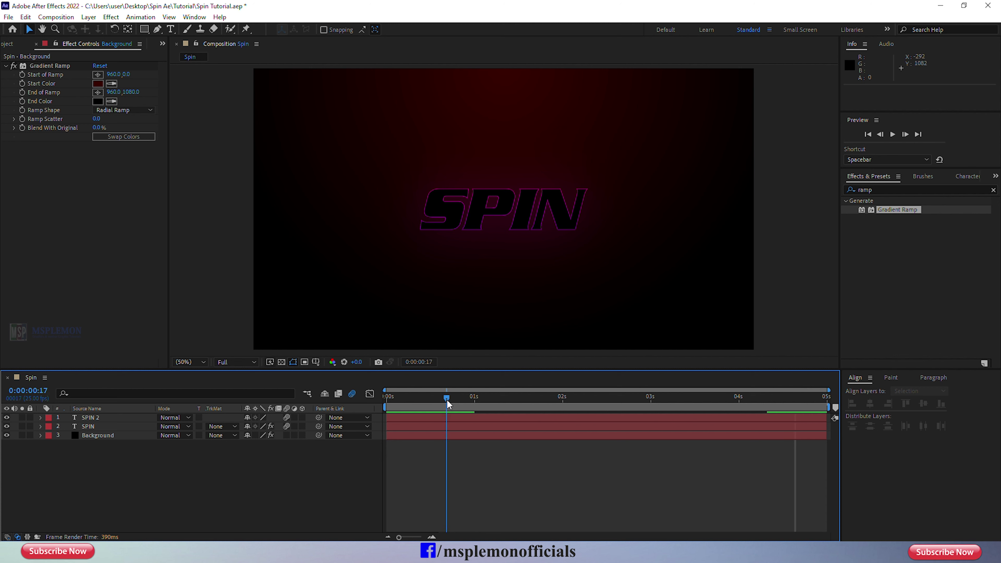
left_click(512, 399)
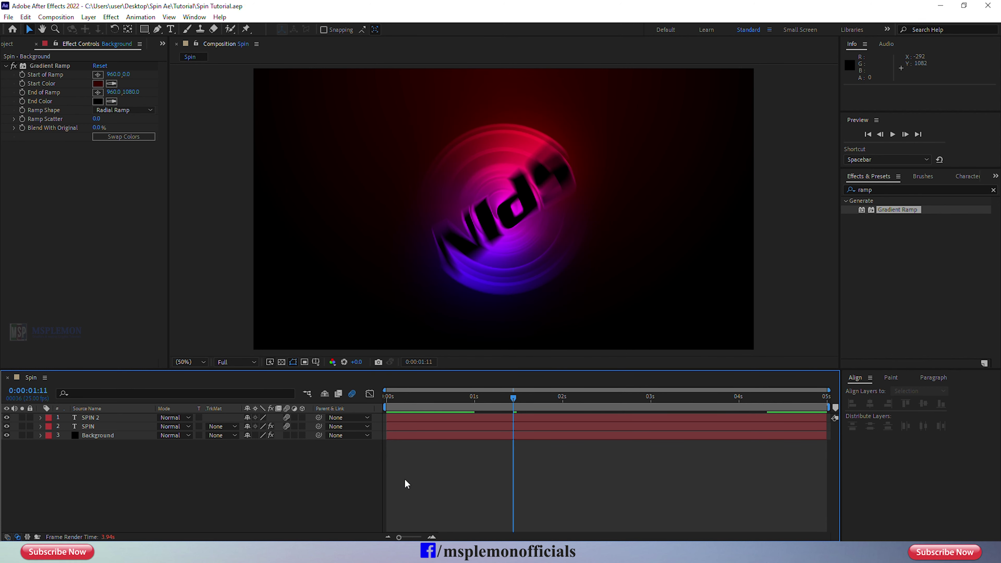
right_click(335, 482)
mouse_move(379, 354)
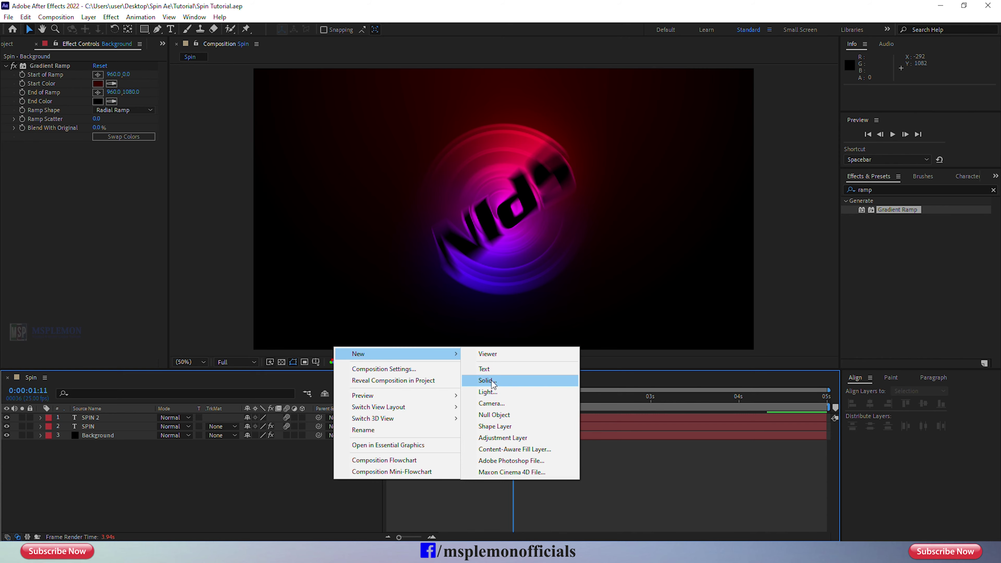
left_click(500, 437)
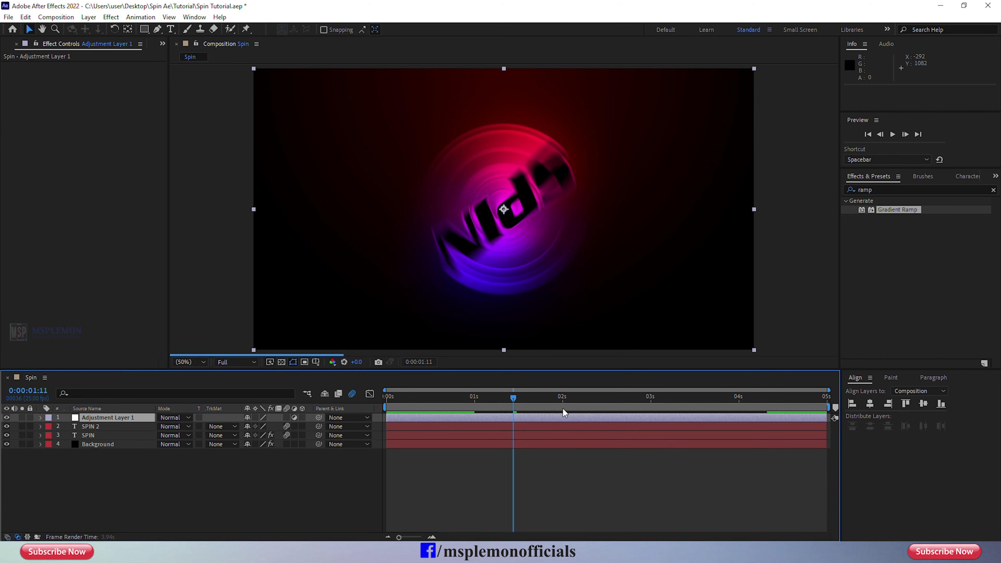
Apply the Noise Alpha effect to Adjustment Layer 1.
left_click(991, 189)
left_click(991, 197)
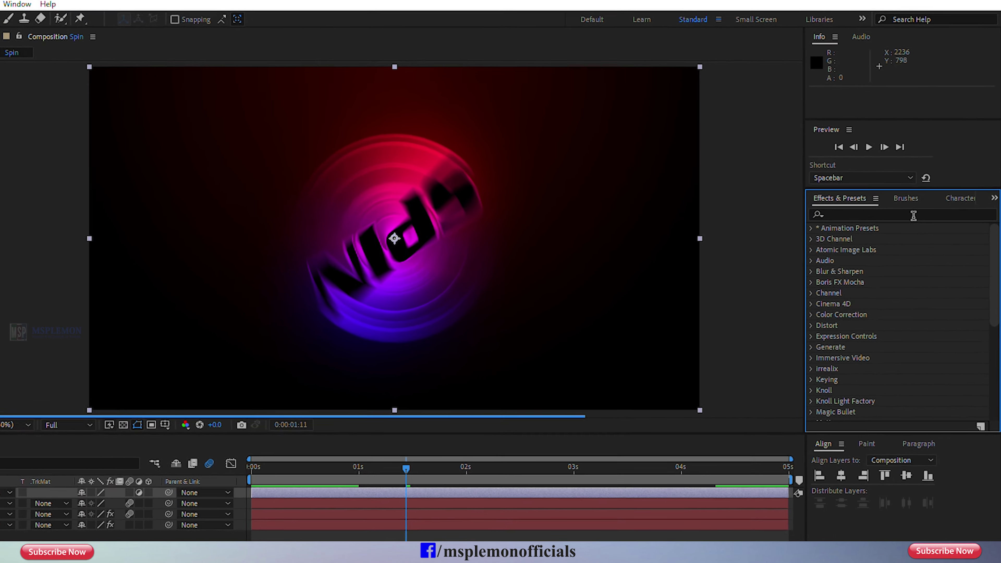
type("noise")
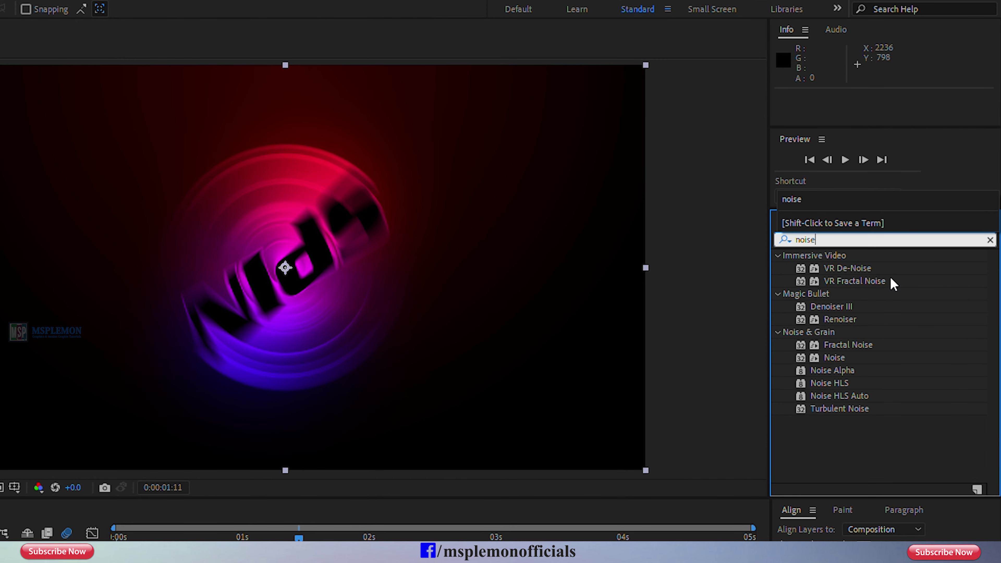
left_click(841, 371)
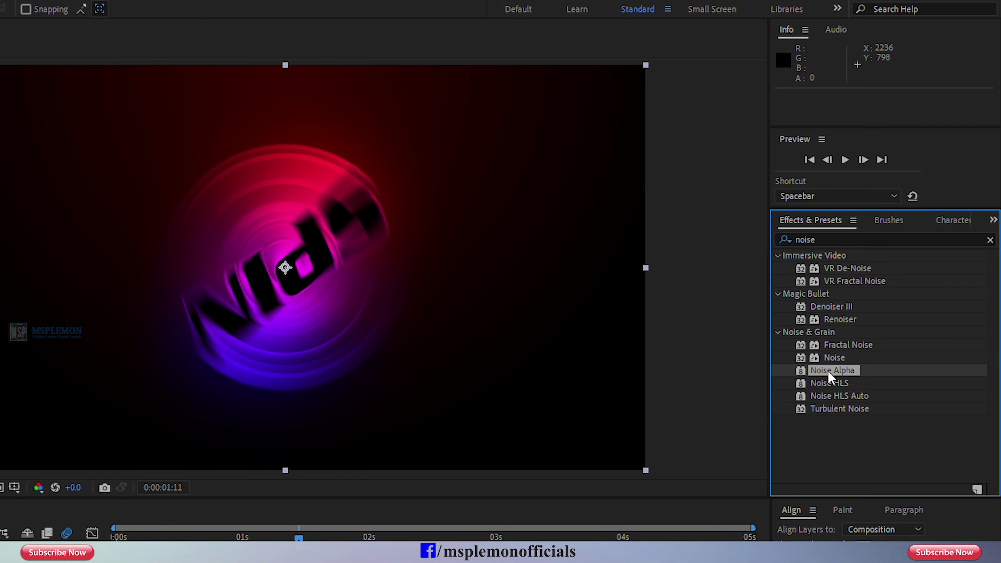
left_click_drag(829, 377, 666, 418)
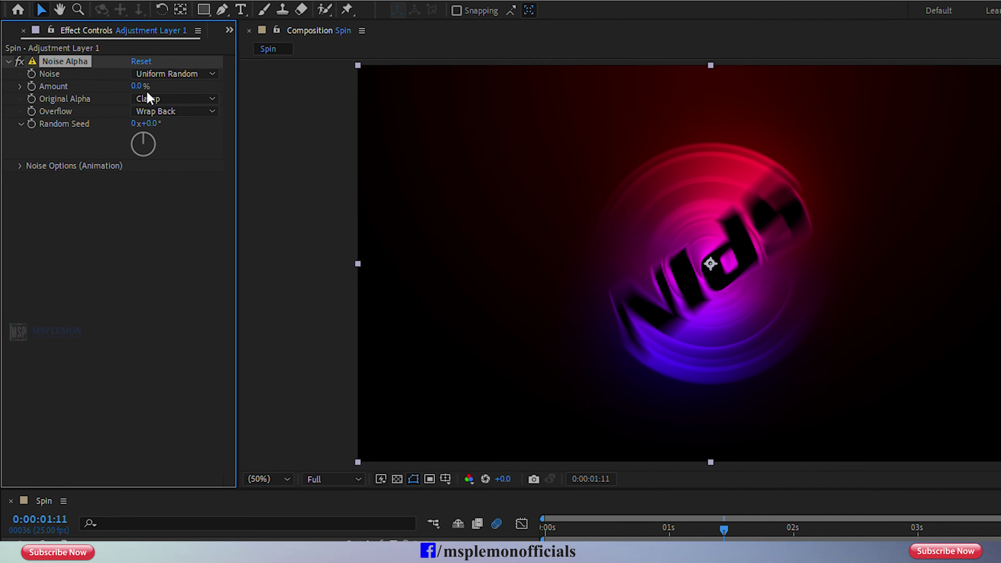
Set Noise Alpha to Squared Random noise, Clip overflow and 50% amount.
left_click(138, 87)
type("30")
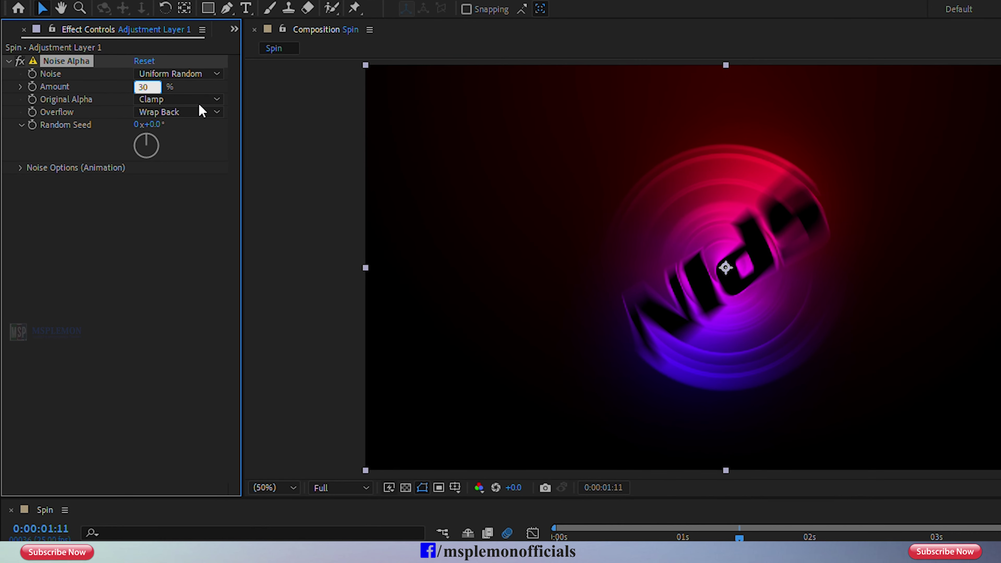
key("Return")
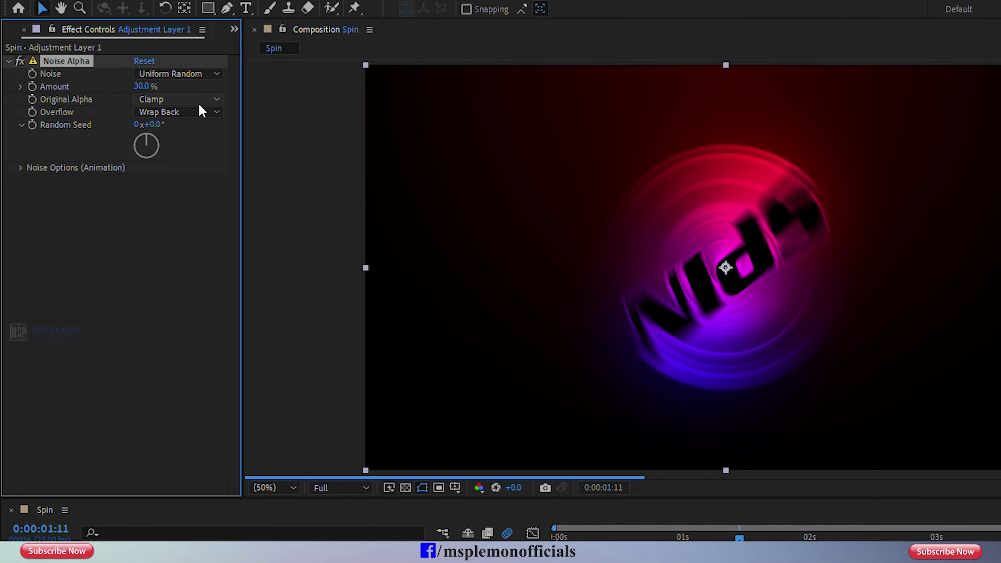
left_click(198, 74)
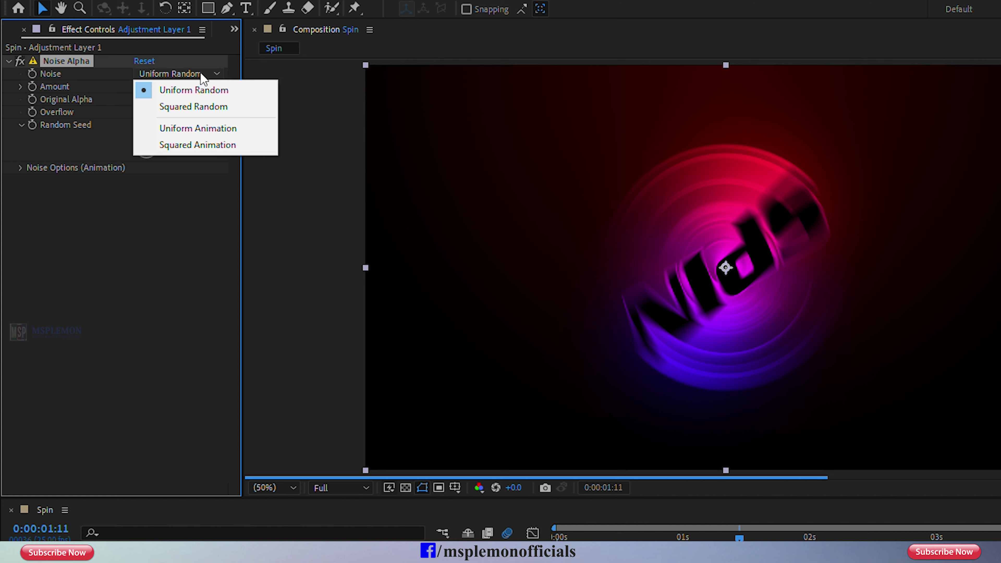
left_click(193, 110)
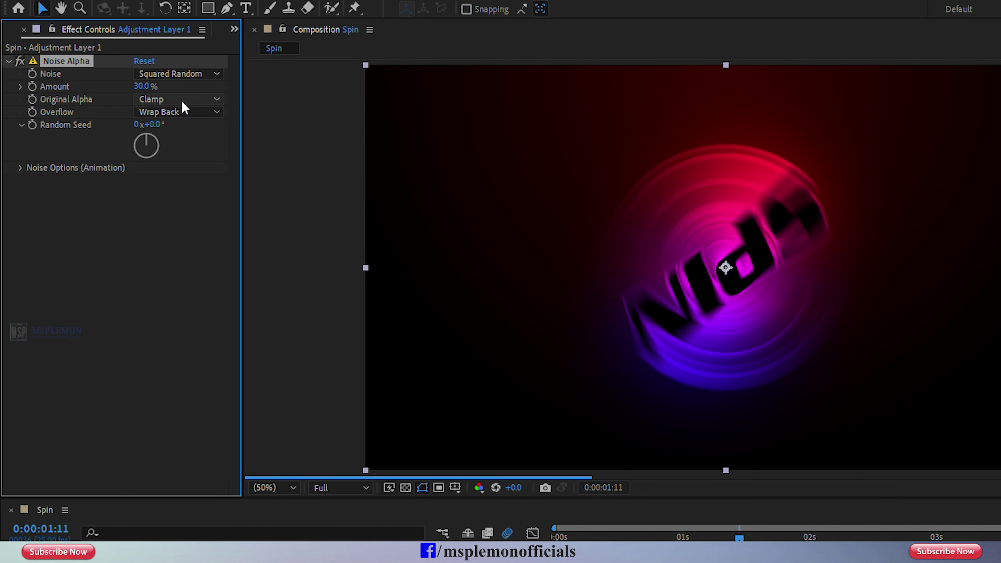
left_click(177, 113)
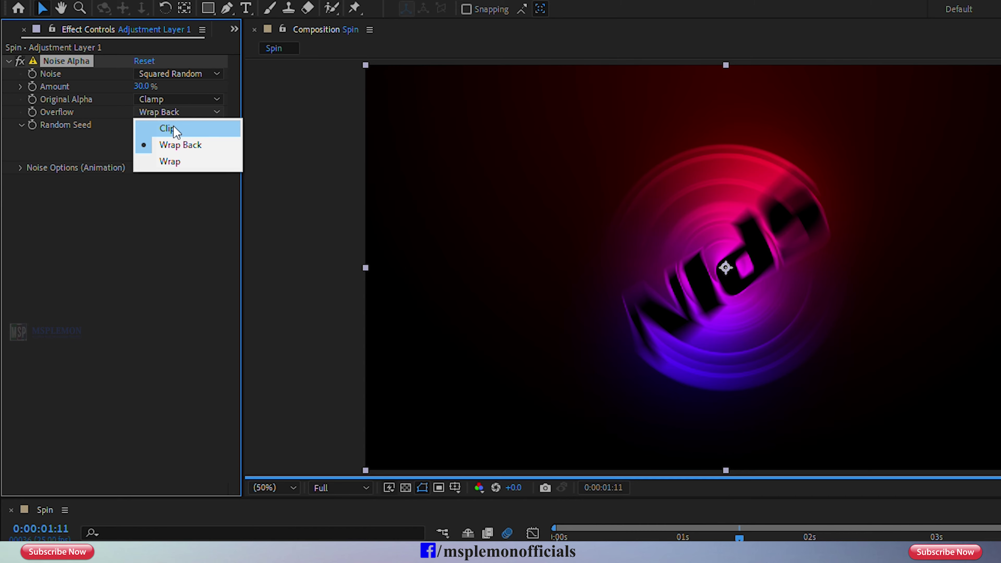
left_click(174, 131)
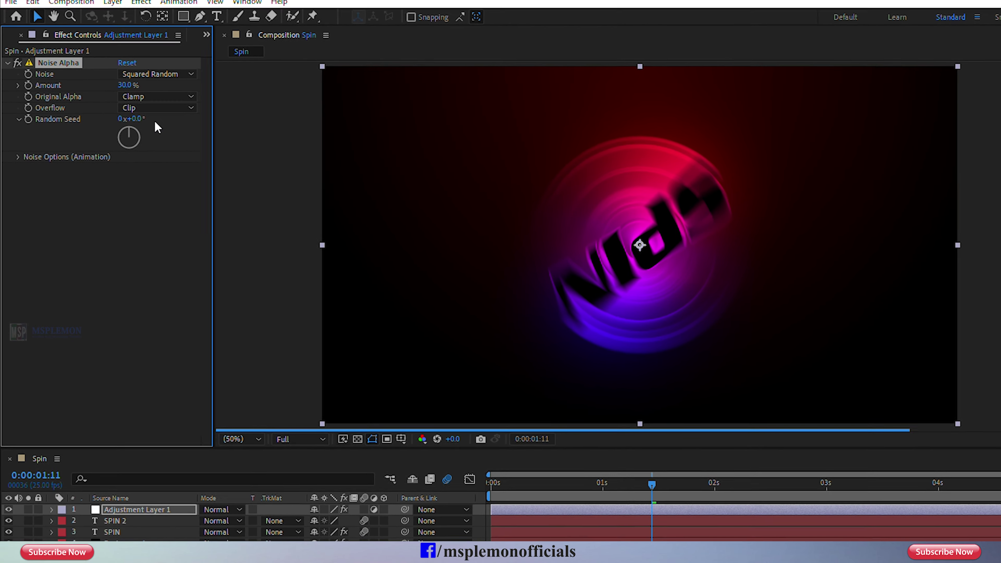
left_click(120, 85)
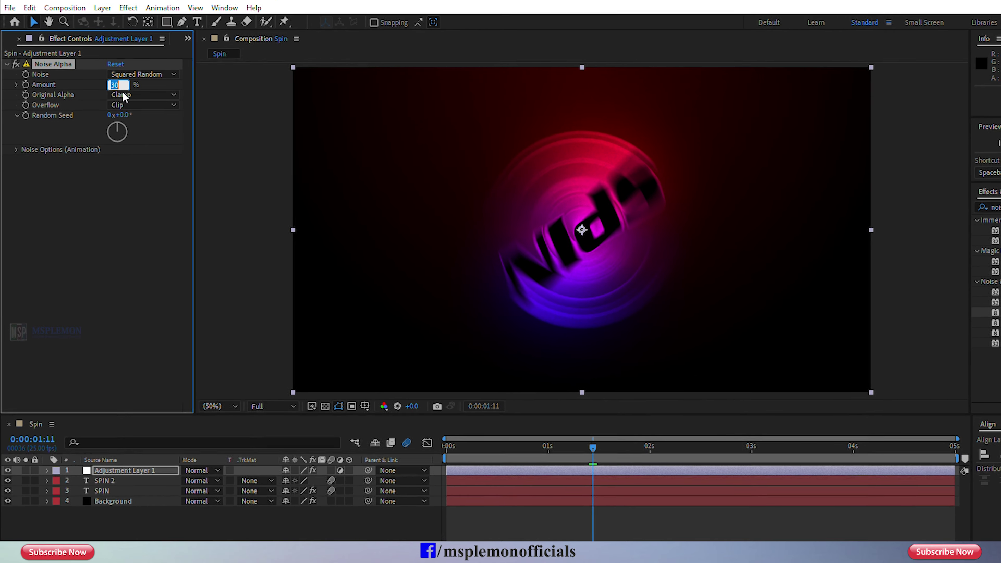
type("50")
key("Return")
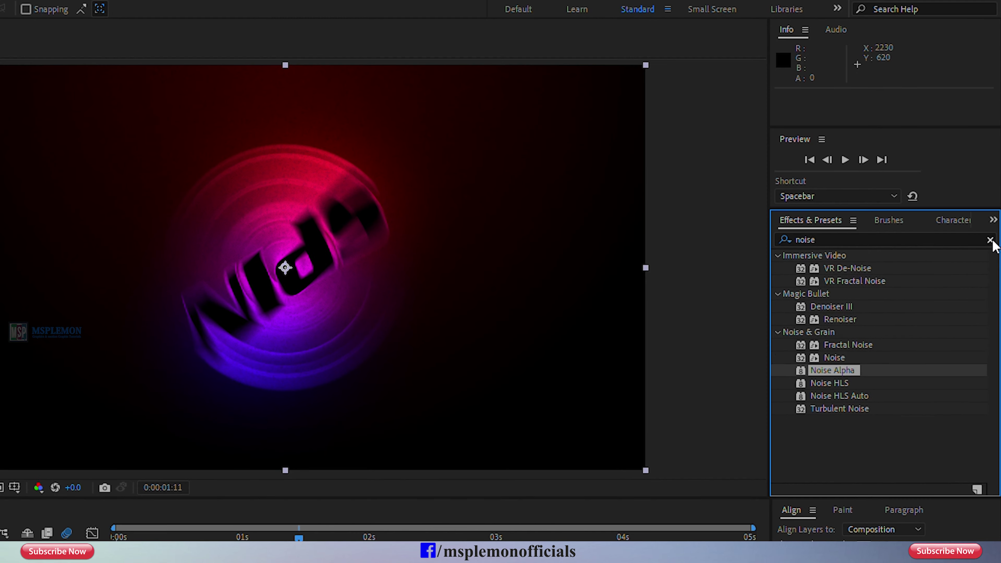
Apply the Bad TV 2 - old preset to the adjustment layer.
left_click(993, 190)
left_click(952, 188)
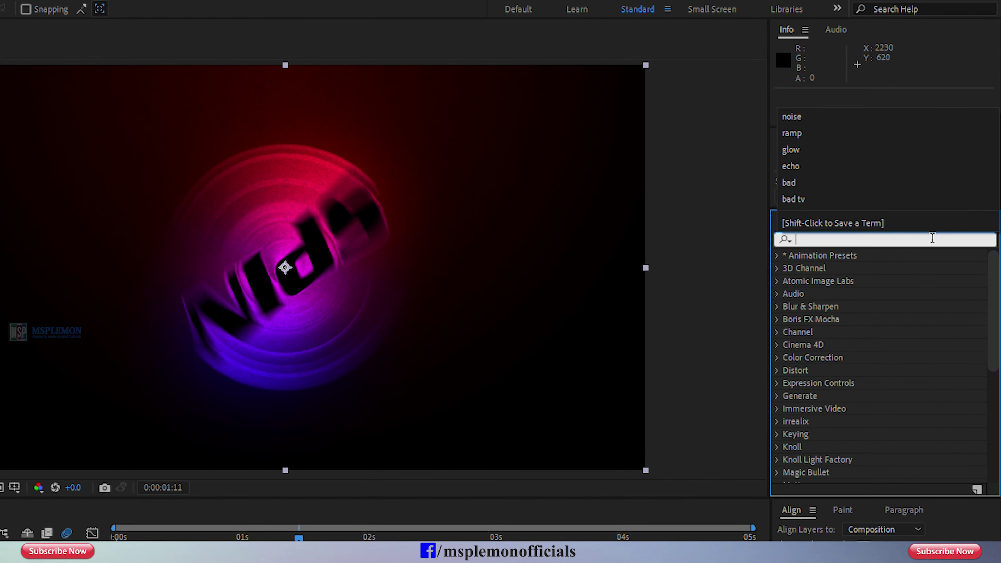
type("bad")
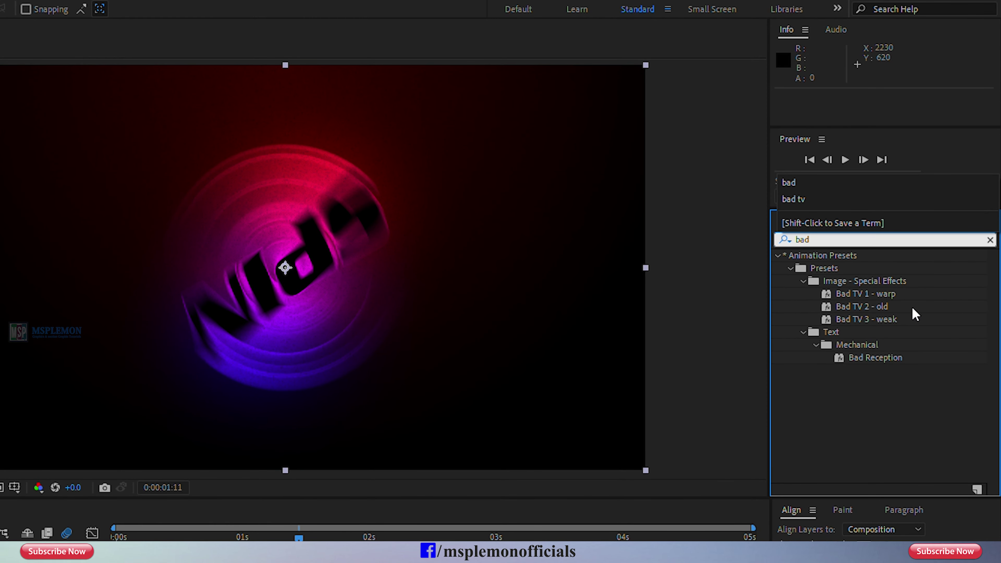
left_click(882, 314)
left_click(881, 312)
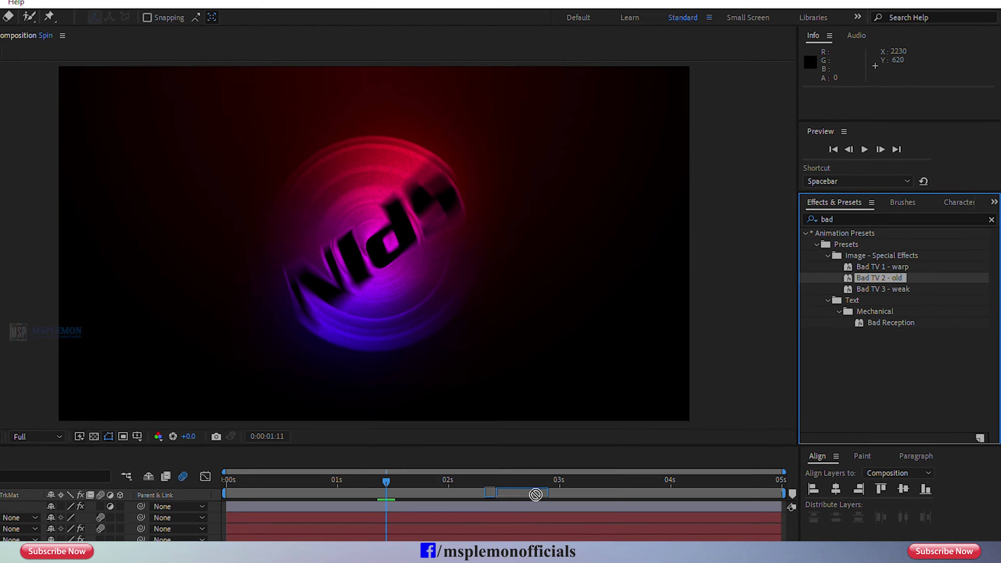
left_click_drag(714, 375, 626, 423)
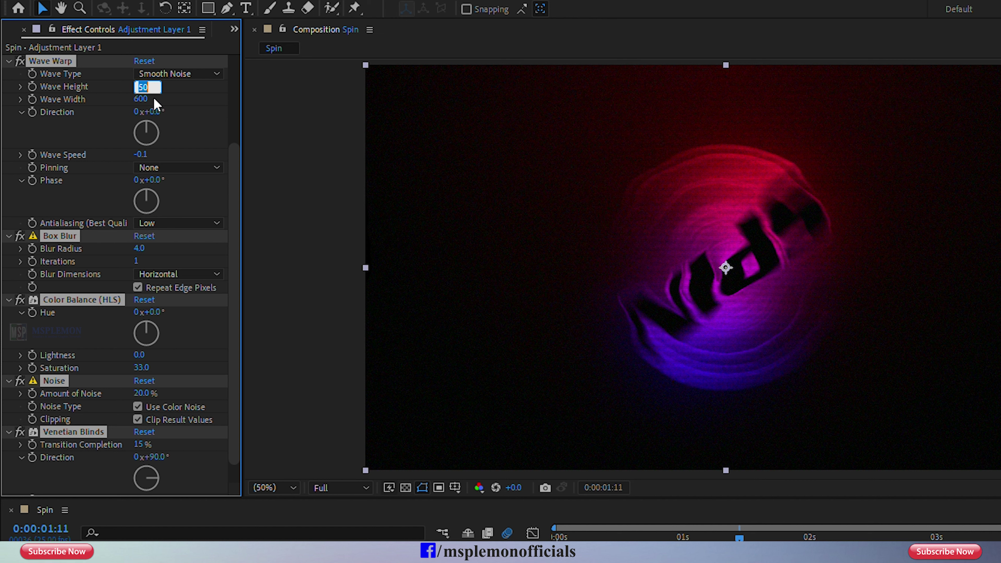
Set Wave Warp height 15, width 700 and speed 0.5.
key("Return")
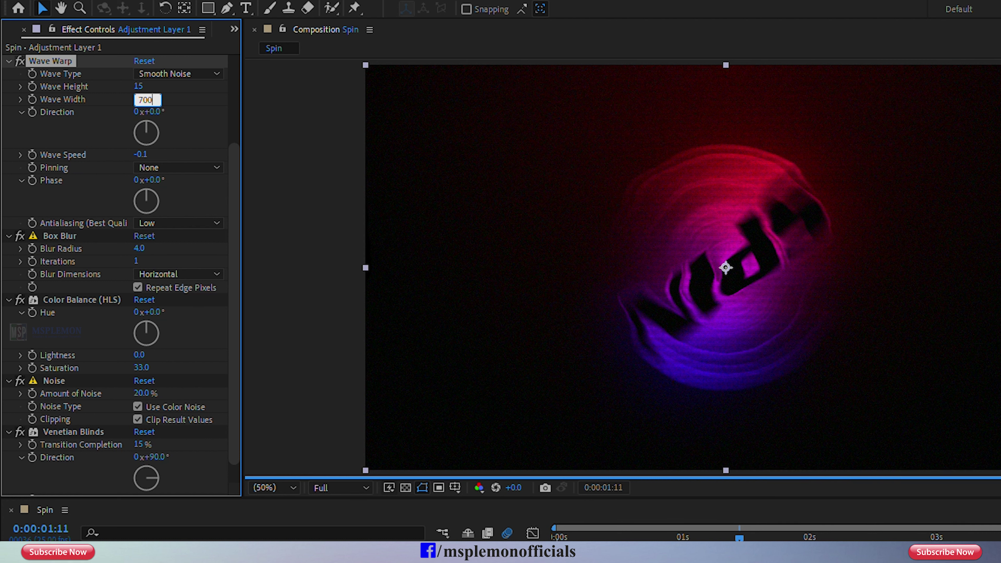
key("Return")
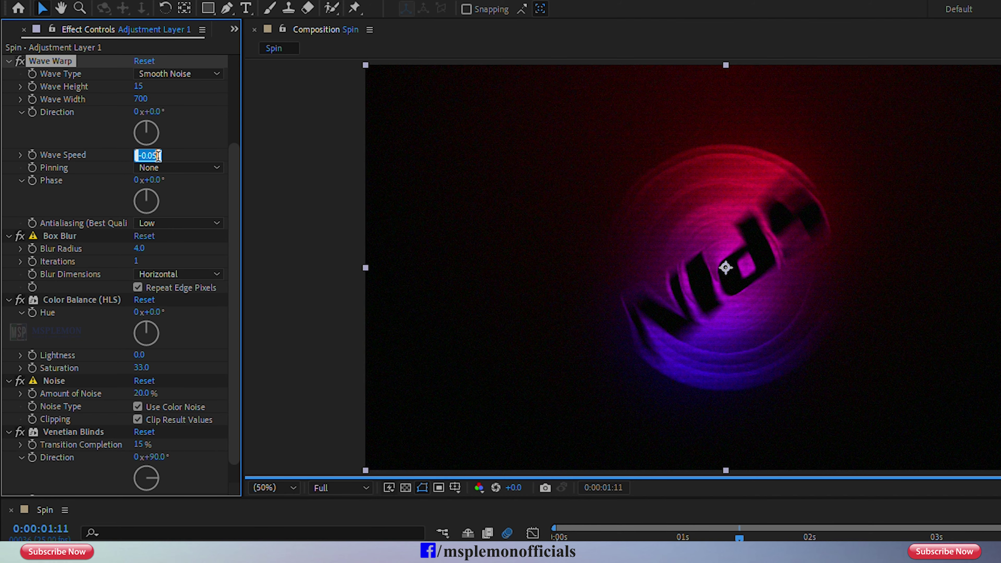
type("0.")
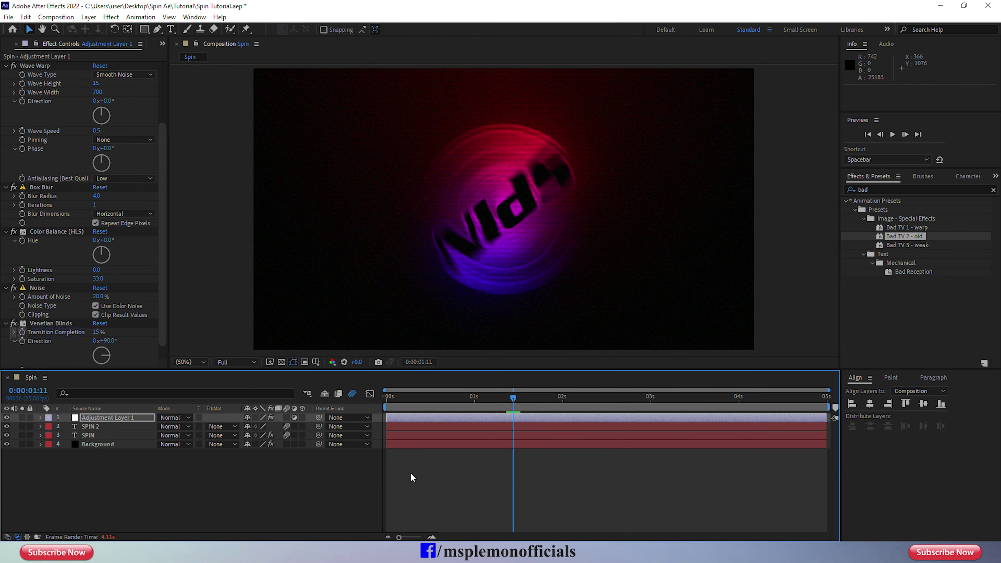
Save the project and play a preview of the animation.
left_click(410, 473)
key("ctrl+s")
key("space")
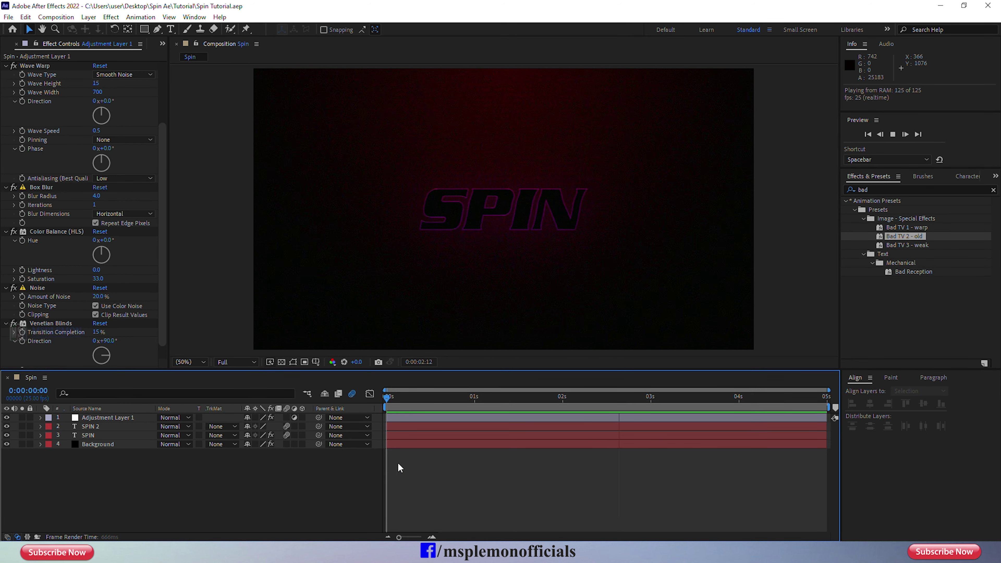
Change the SPIN 2 text fill colour to white FFFFFF.
left_click(484, 430)
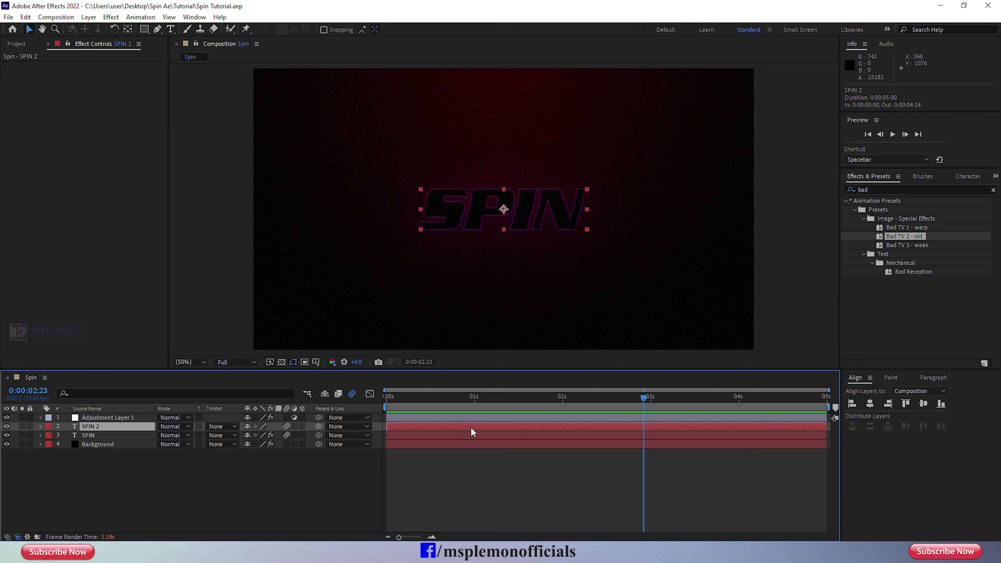
double_click(696, 428)
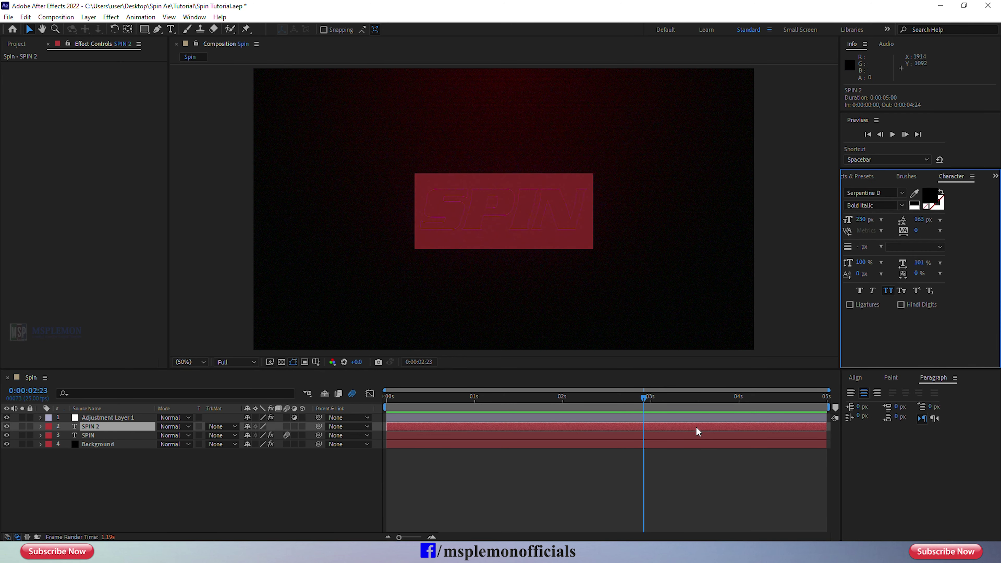
left_click(930, 196)
left_click_drag(625, 318, 600, 299)
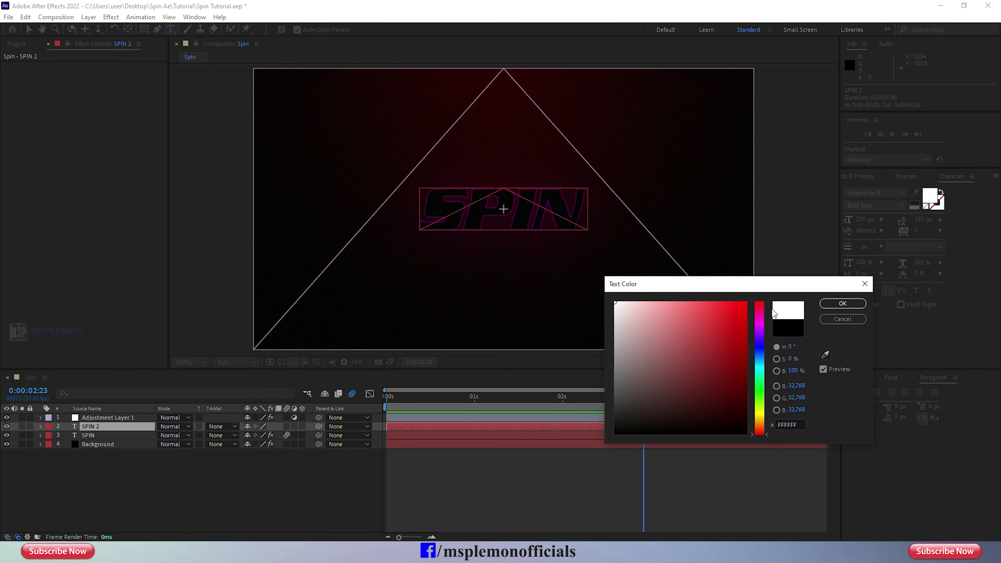
left_click(842, 303)
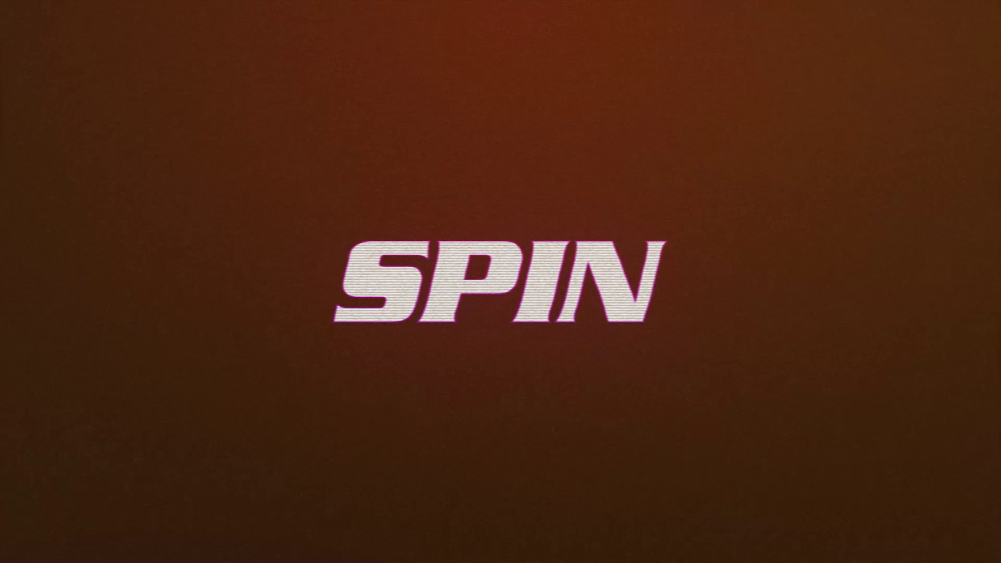